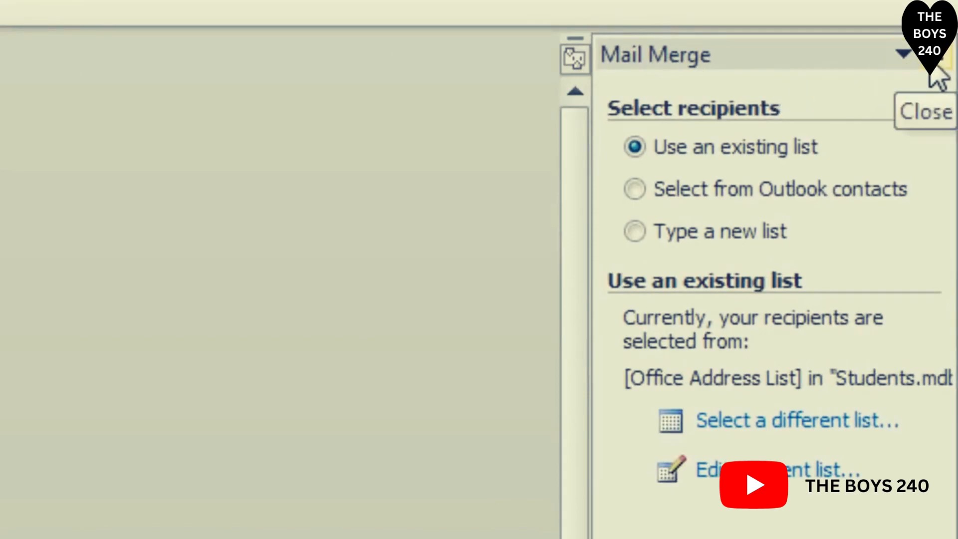
Step: Close the Mail Merge task pane and set the document zoom to Page width
left_click(933, 65)
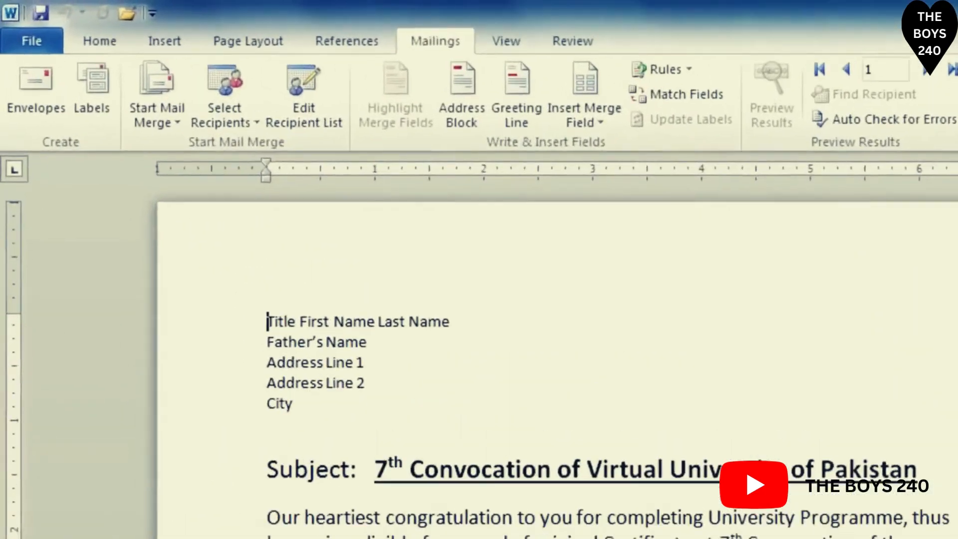
left_click(509, 42)
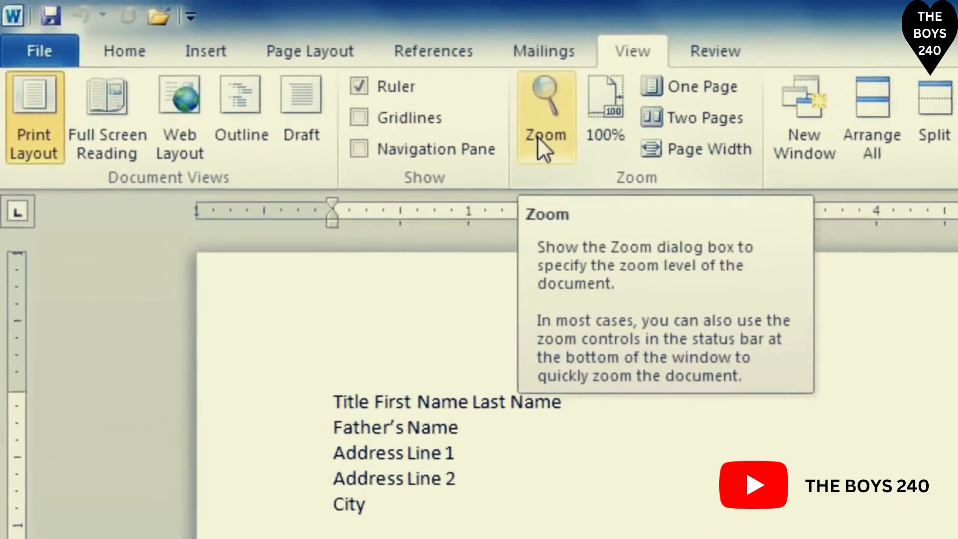
left_click(445, 98)
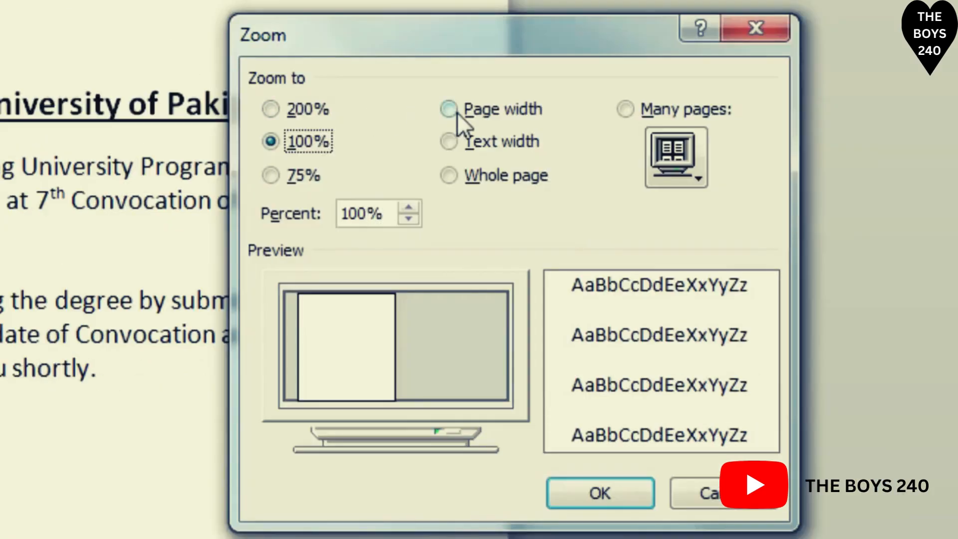
left_click(457, 112)
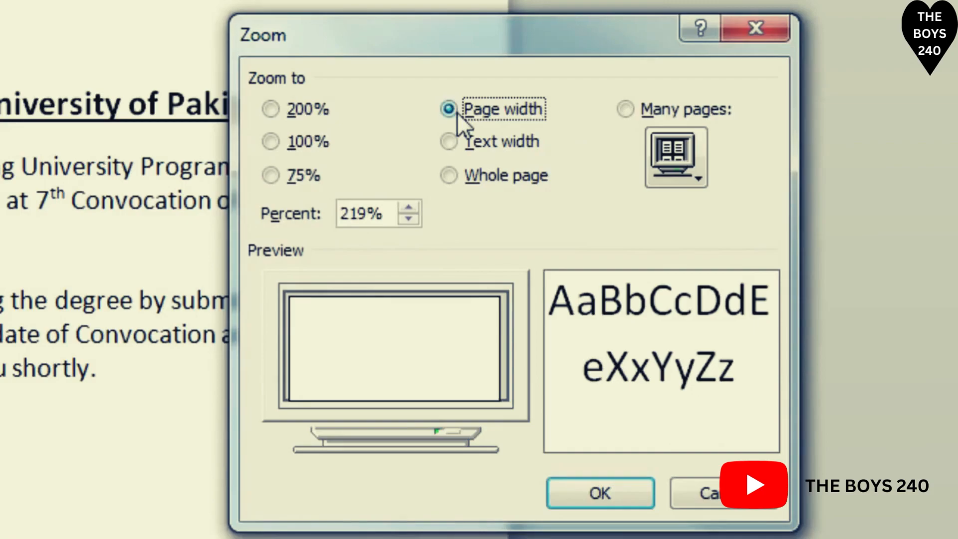
left_click(600, 493)
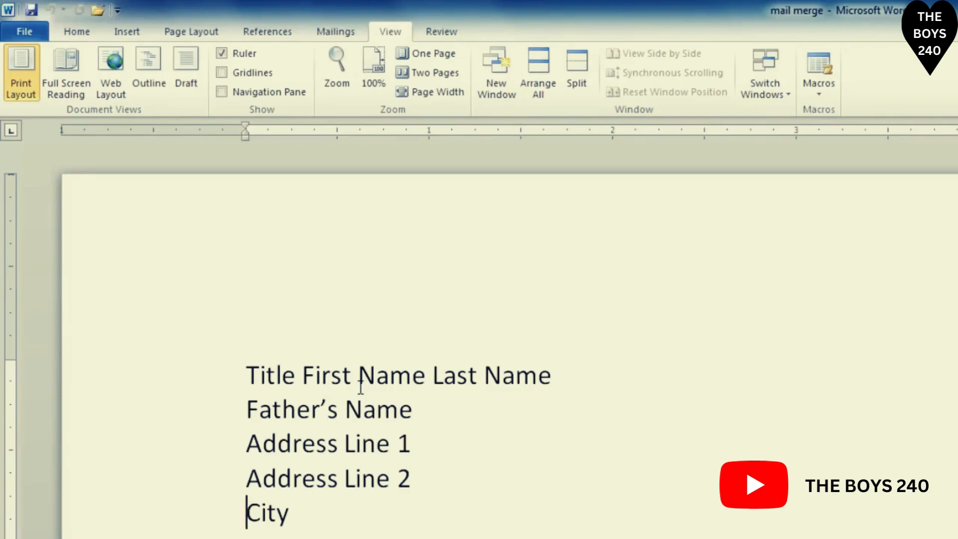
Step: Insert the Title, First Name and Last Name merge fields at the start of the letter's first address line
left_click(247, 375)
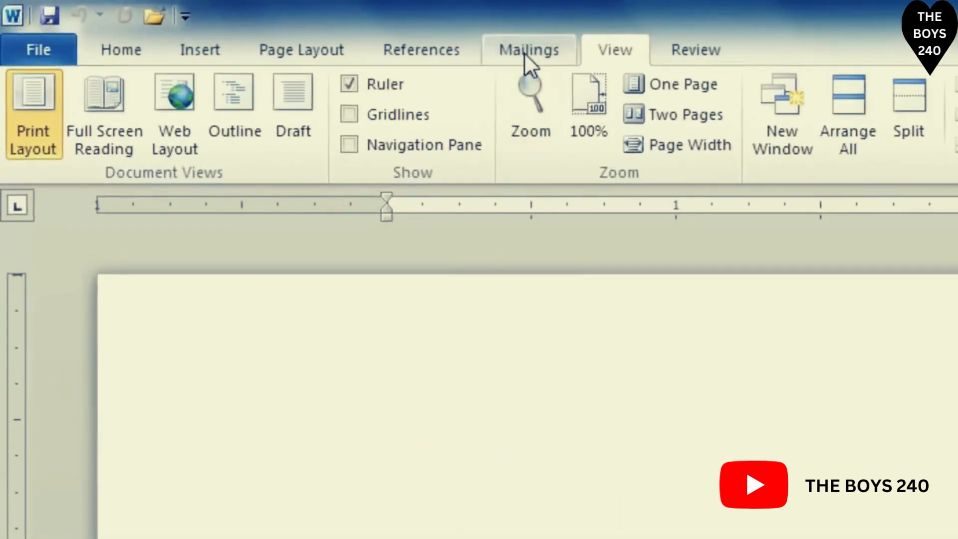
left_click(455, 45)
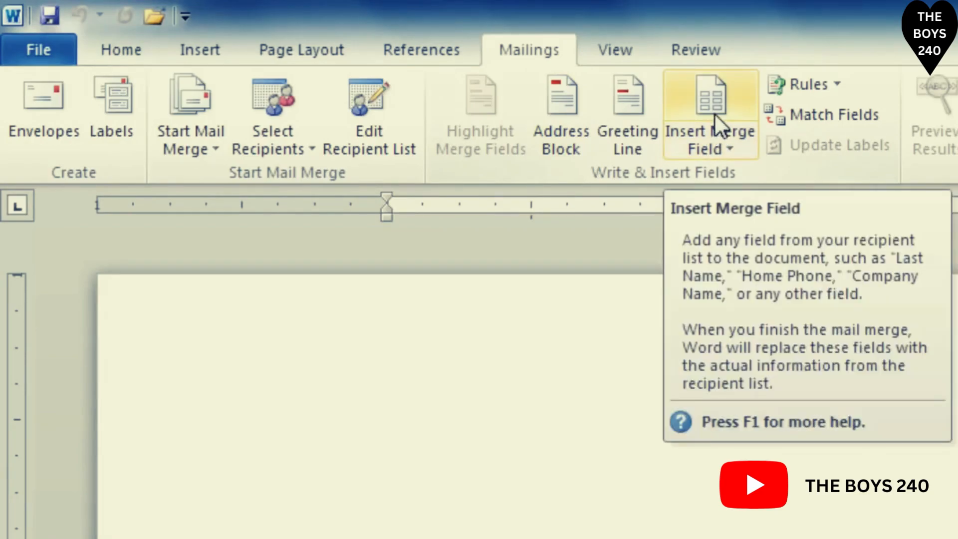
left_click(714, 114)
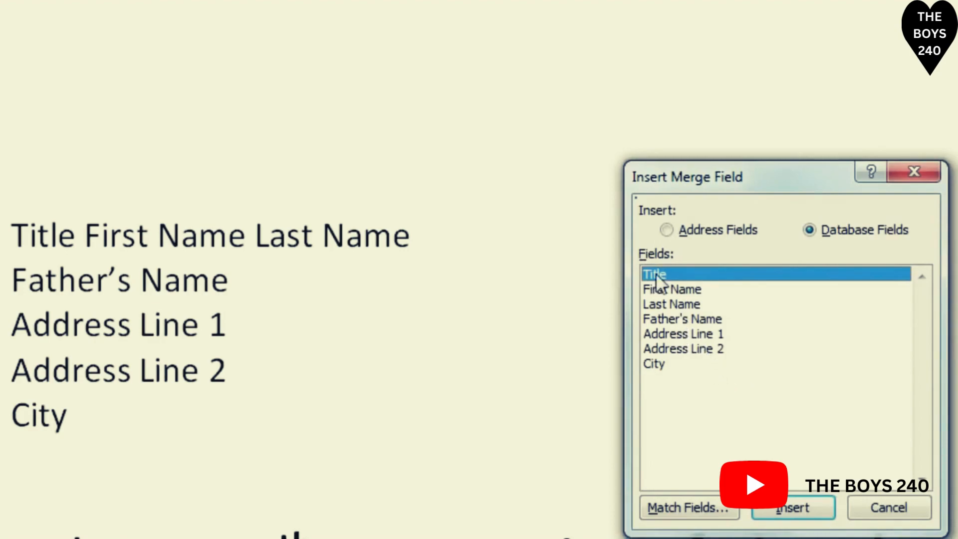
left_click(789, 512)
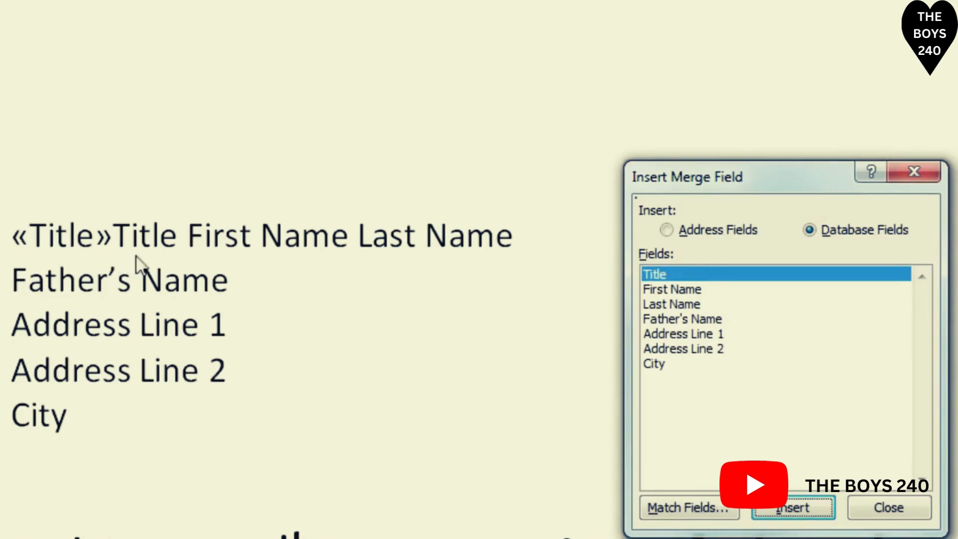
left_click(676, 291)
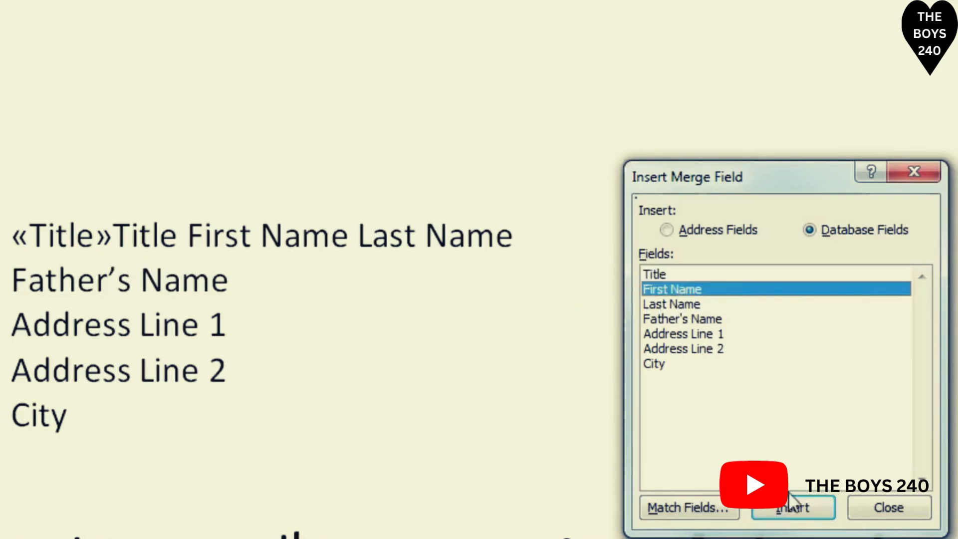
left_click(799, 509)
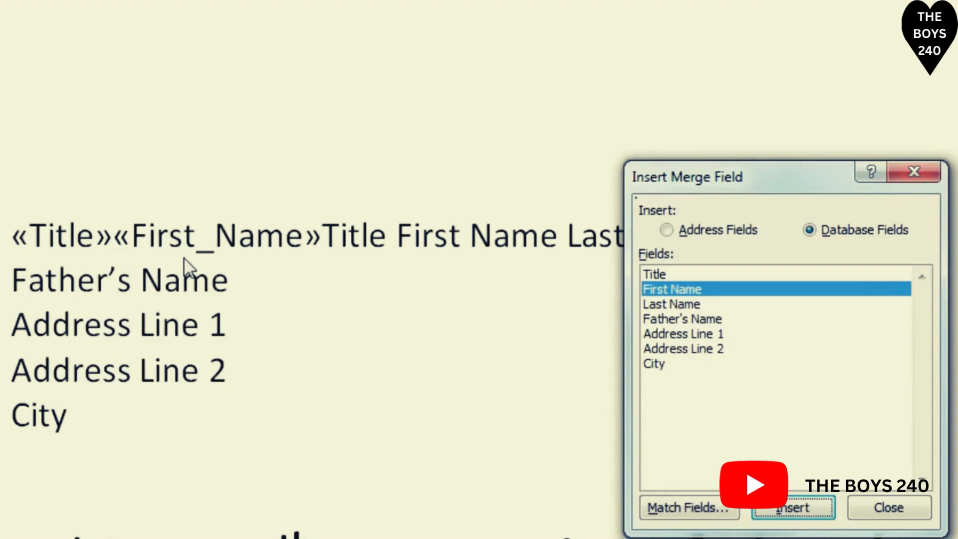
left_click(676, 309)
left_click(798, 510)
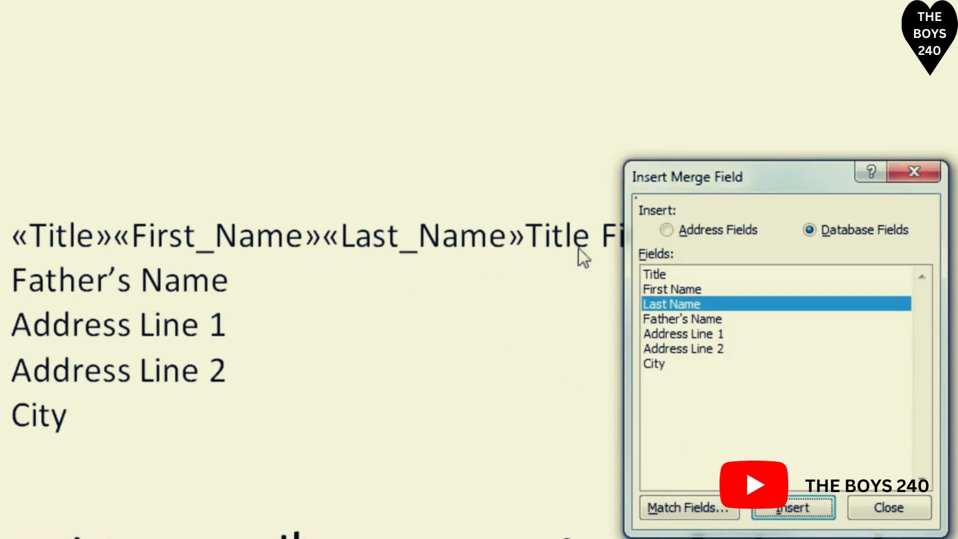
left_click_drag(718, 177, 957, 274)
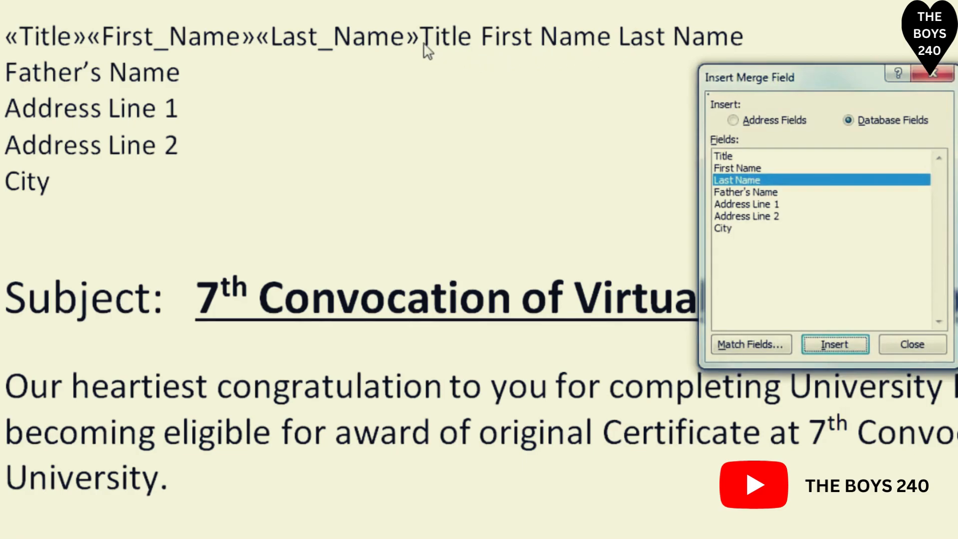
left_click(914, 344)
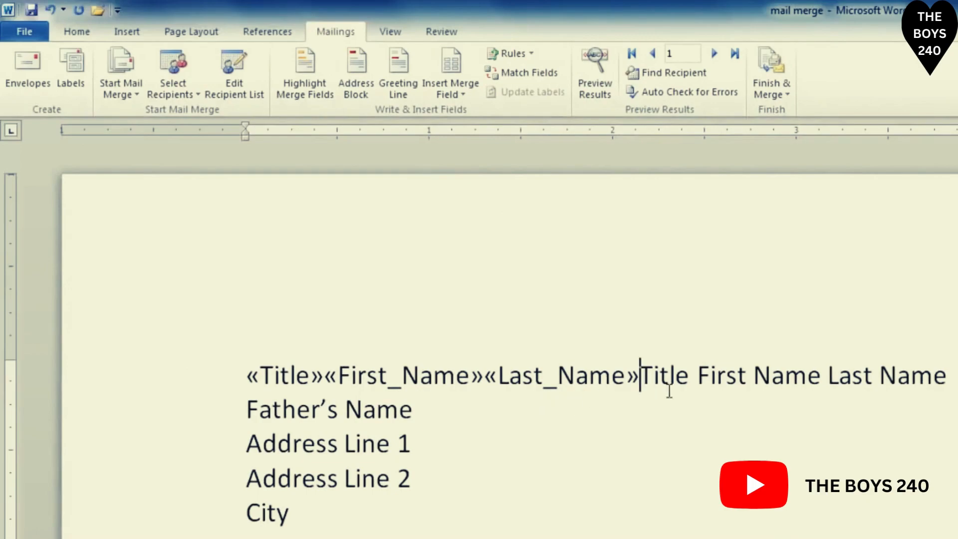
Step: Delete the placeholder text "Title First Name Last Name" after the inserted merge fields
key("Delete")
key("Delete")
key("Delete")
key("Delete")
key("Delete")
key("Delete")
key("Delete")
key("Delete")
key("Delete")
key("Delete")
key("Delete")
key("Delete")
key("Delete")
key("Delete")
key("Delete")
key("Delete")
key("Delete")
key("Delete")
key("Delete")
key("Delete")
key("Delete")
key("Delete")
key("Delete")
key("Delete")
key("Delete")
key("Delete")
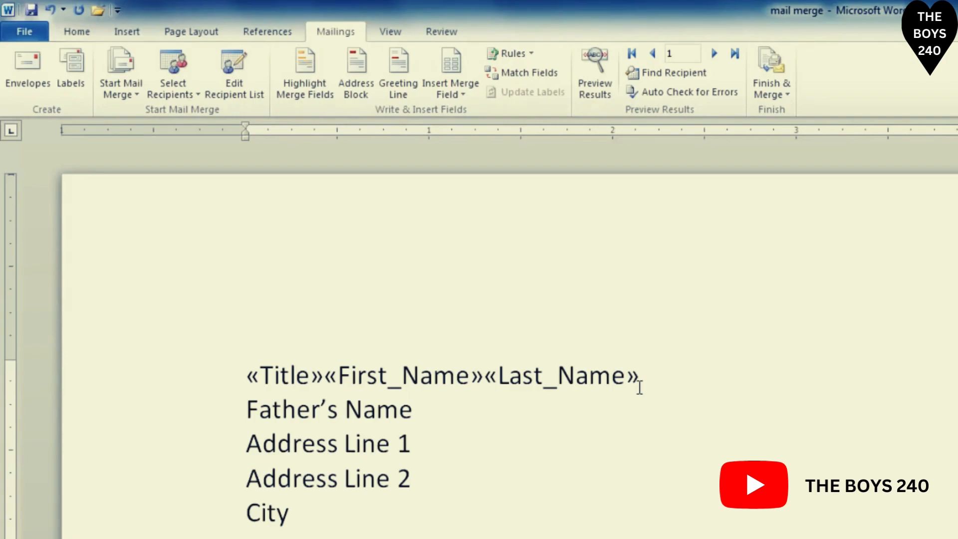
Step: Separate the Title, First_Name and Last_Name merge fields with single spaces
key("Left")
key("Left")
key("Left")
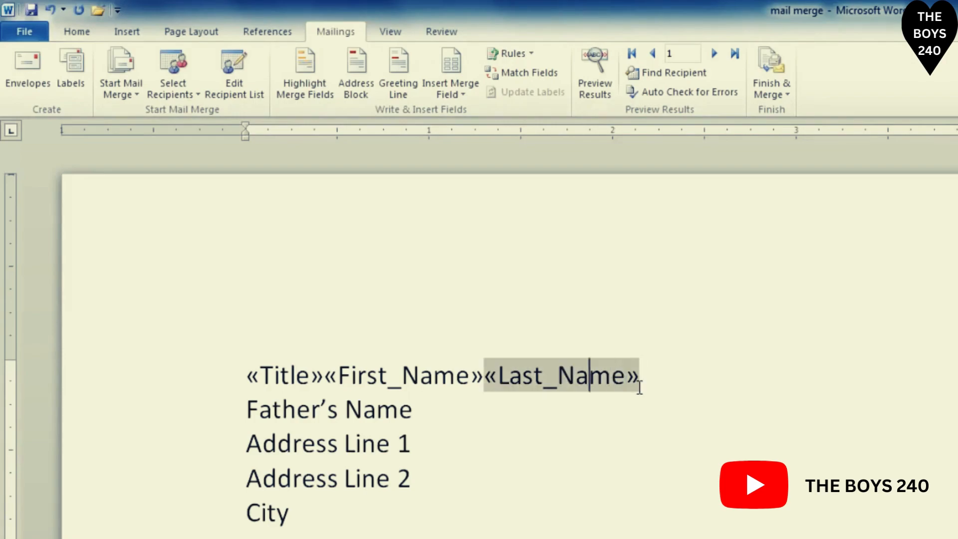
key("Left")
key("Left")
key("Left")
key("Left")
key("Left")
key("Left")
key("Left")
key("Left")
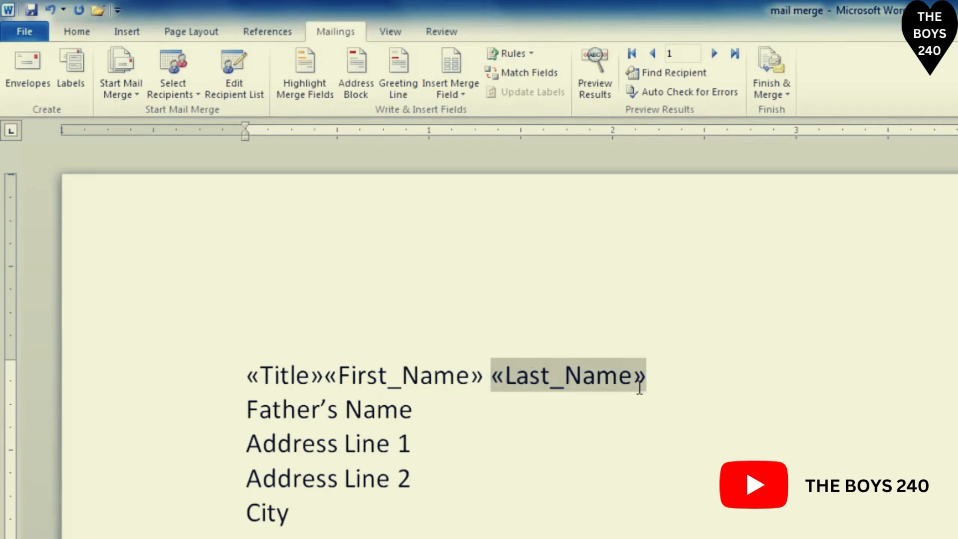
key("Left")
key("Left")
key("Left")
key("Left")
key("Left")
key("Left")
key("Left")
key("Left")
key("Left")
key("Left")
key("Left")
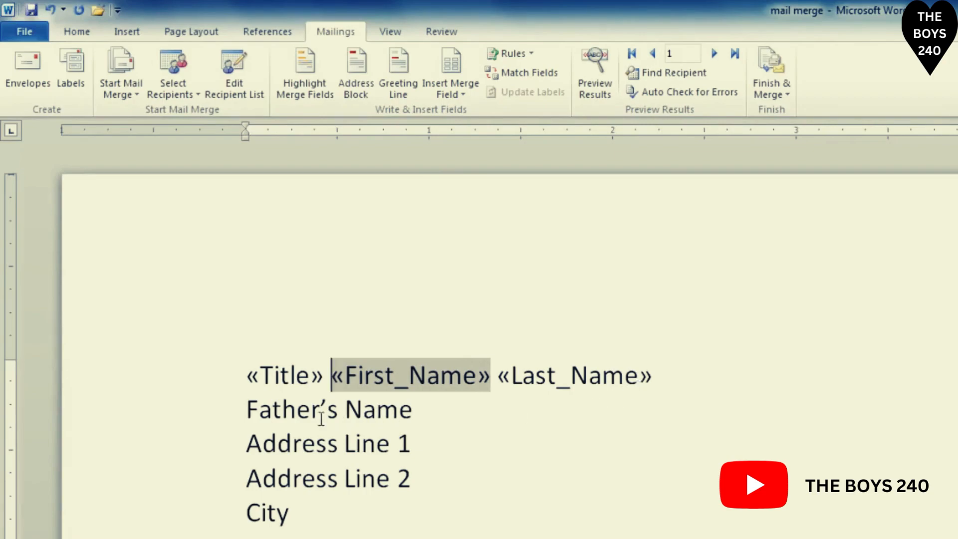
Step: Replace the "Father's Name" placeholder on the second line with the Father's Name merge field
left_click(246, 410)
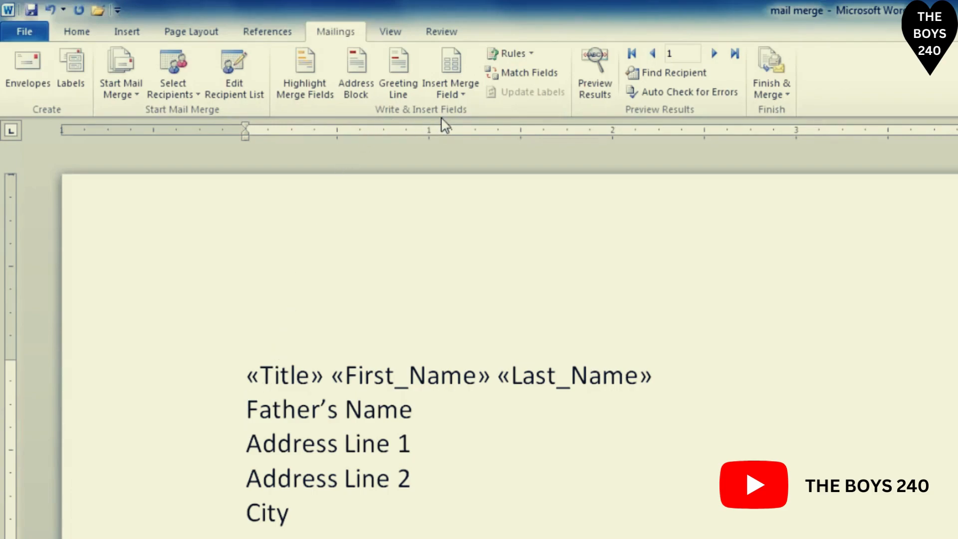
left_click(458, 81)
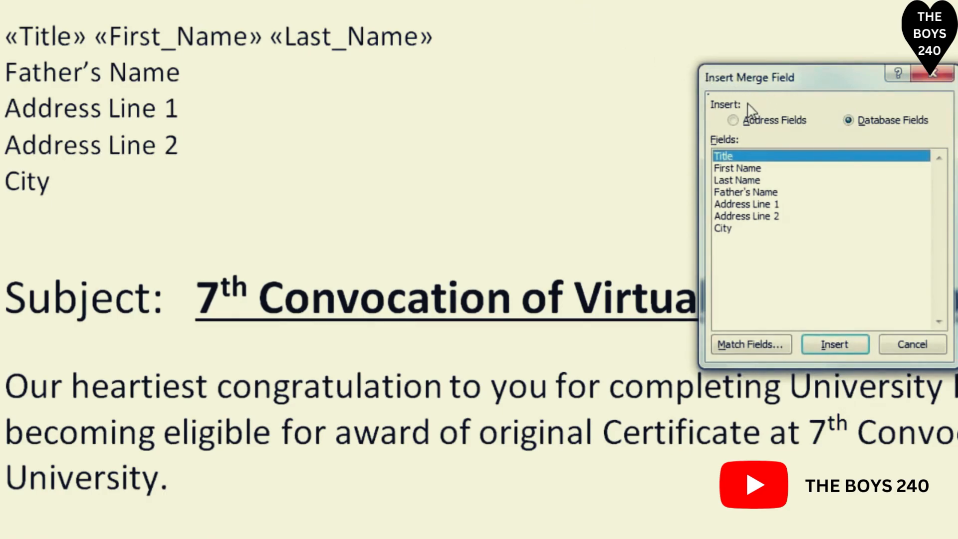
left_click(754, 192)
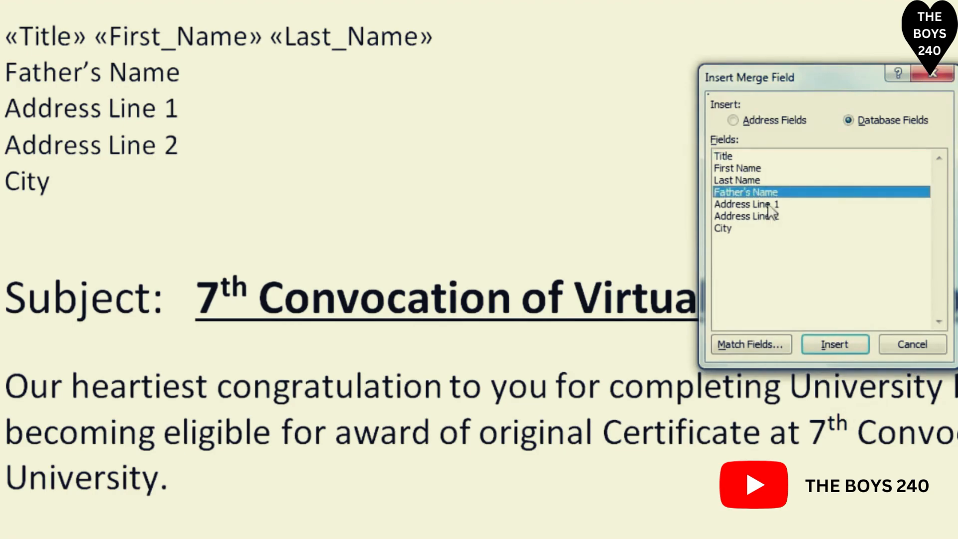
left_click(839, 344)
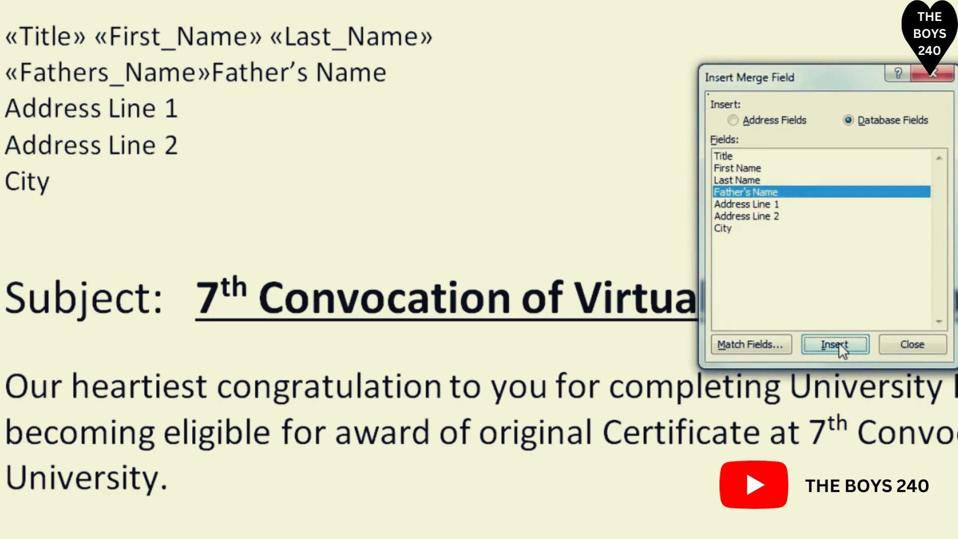
left_click(918, 344)
left_click(920, 341)
left_click_drag(211, 75, 383, 79)
key("Delete")
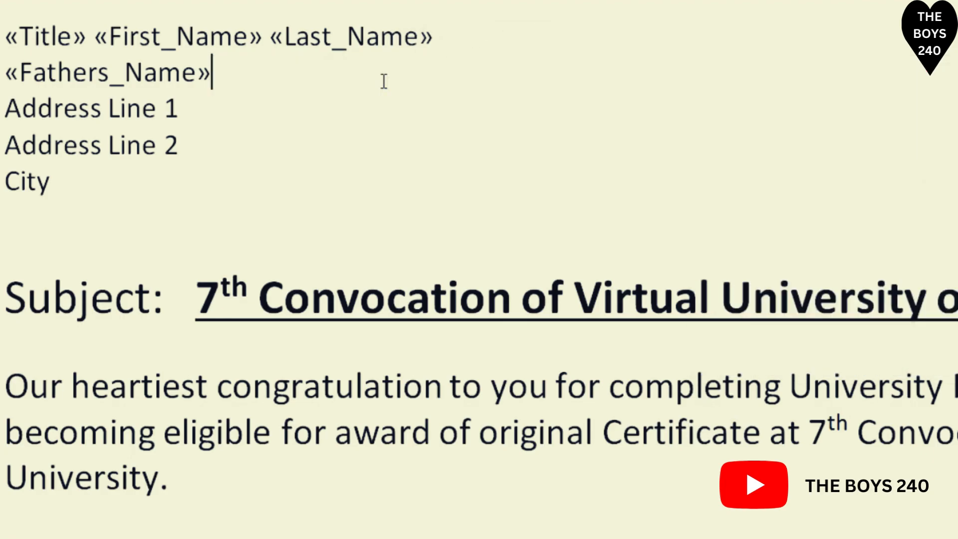
Step: Replace the "Address Line 1" placeholder with the Address Line 1 merge field
left_click(746, 204)
left_click(837, 350)
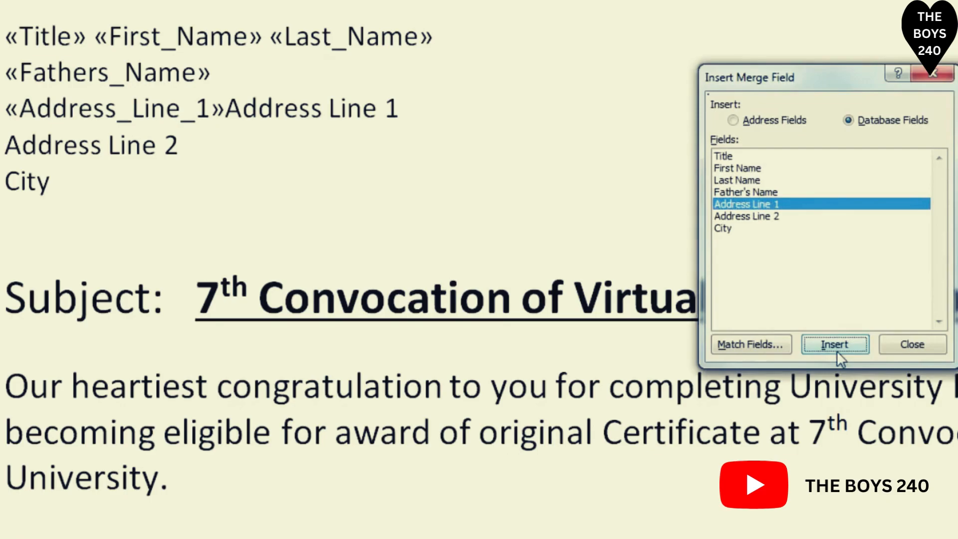
left_click(921, 344)
left_click_drag(225, 108, 405, 107)
key("Delete")
Step: Replace the "Address Line 2" placeholder with the Address Line 2 merge field
left_click(5, 145)
left_click(746, 216)
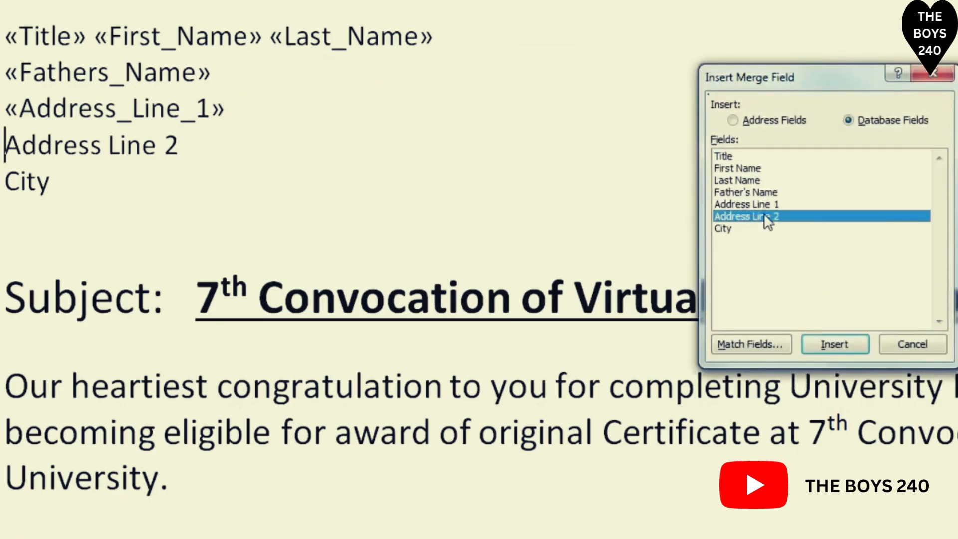
left_click(838, 346)
left_click(920, 344)
left_click_drag(225, 145, 404, 149)
key("Delete")
Step: Replace the "City" placeholder on the last address line with the City merge field
left_click(5, 181)
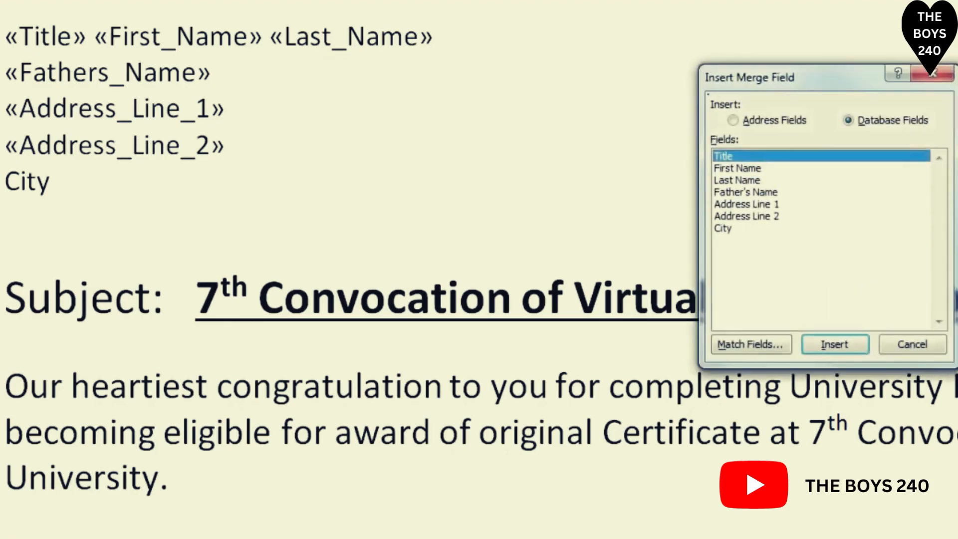
left_click(722, 229)
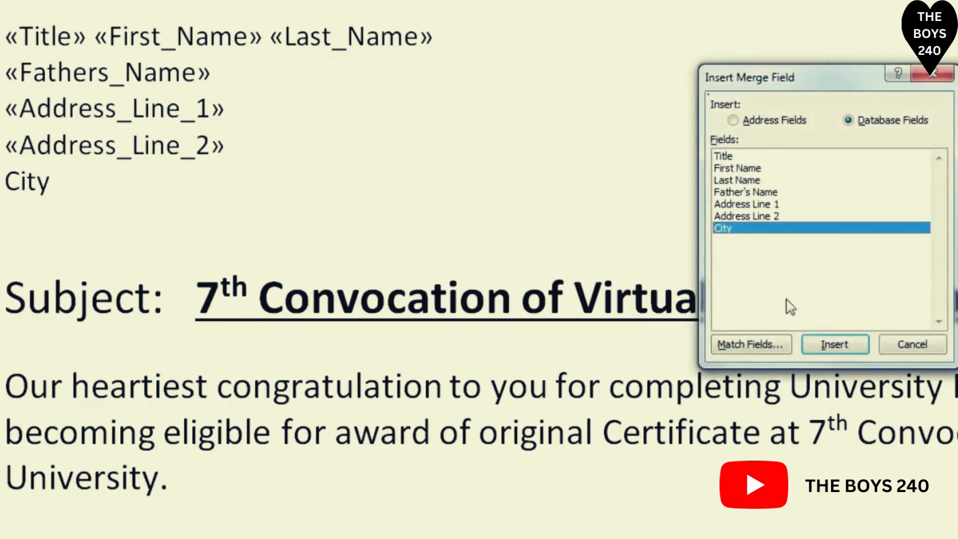
left_click(822, 341)
left_click(934, 350)
left_click(145, 179)
key("BackSpace")
key("BackSpace")
key("BackSpace")
key("BackSpace")
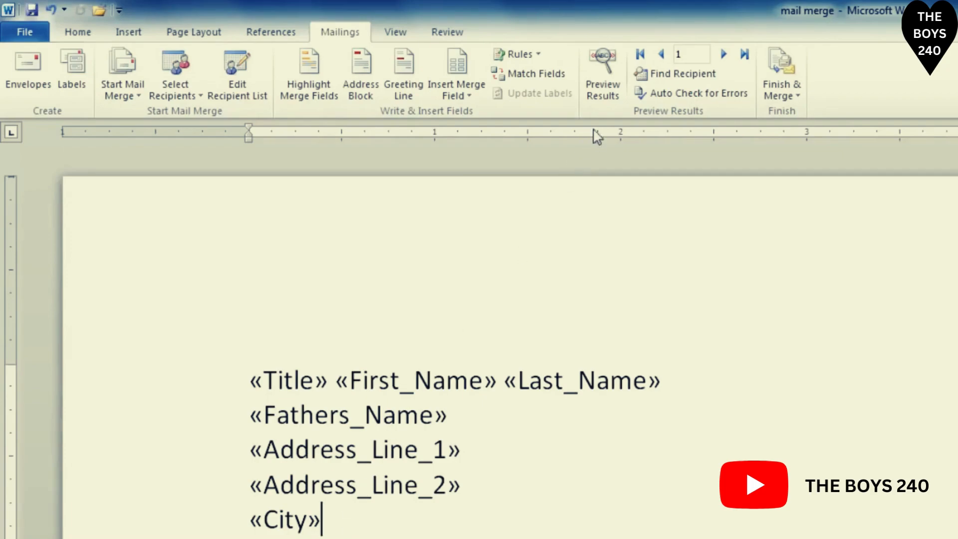
Step: Preview the merged letter and go through the recipients one by one up to record 6
left_click(604, 93)
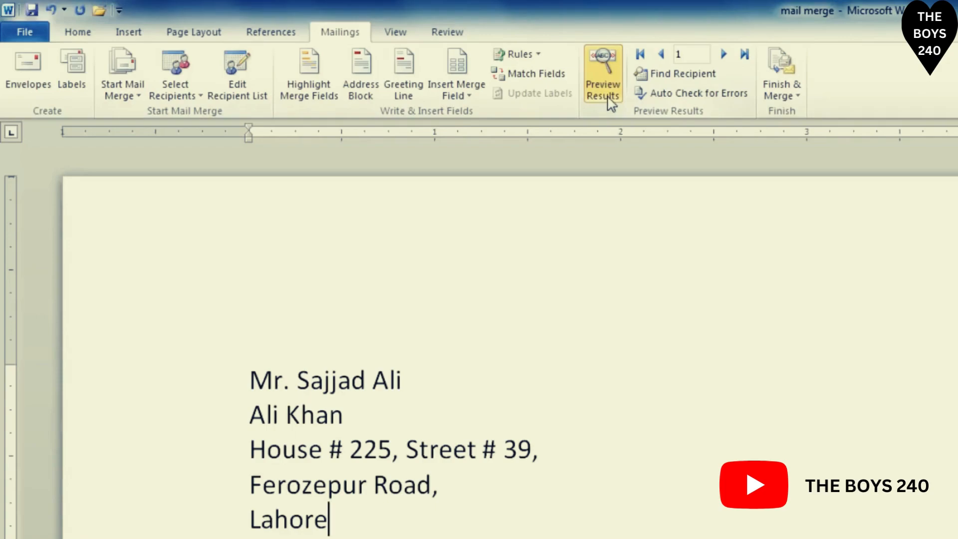
left_click(724, 55)
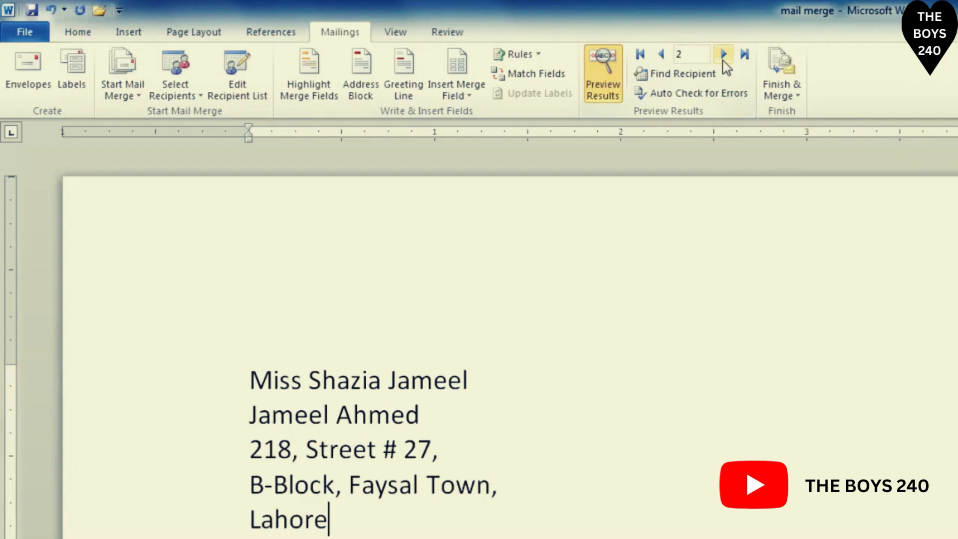
left_click(724, 55)
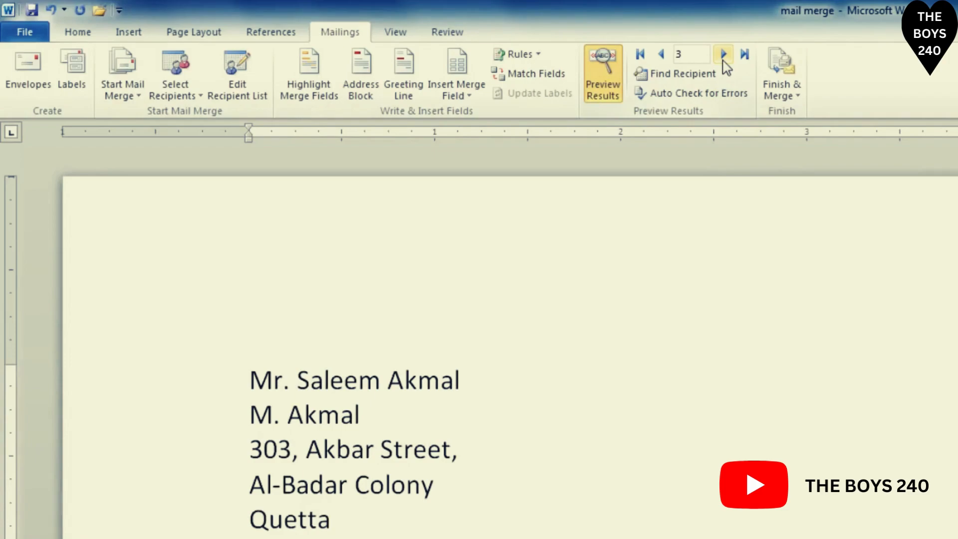
left_click(724, 54)
left_click(723, 55)
left_click(724, 55)
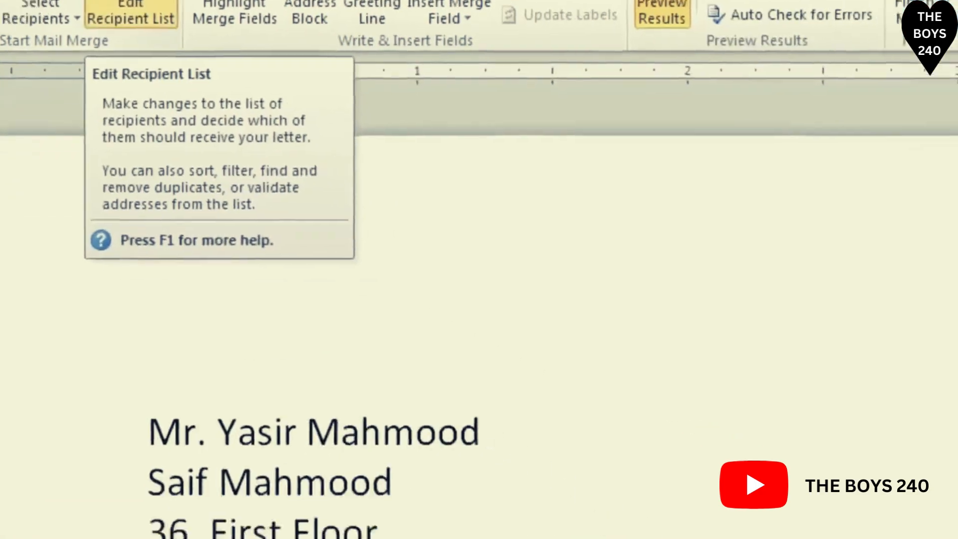
Step: Open the mail merge recipient list and bring up its Students.mdb data source for editing
left_click(367, 103)
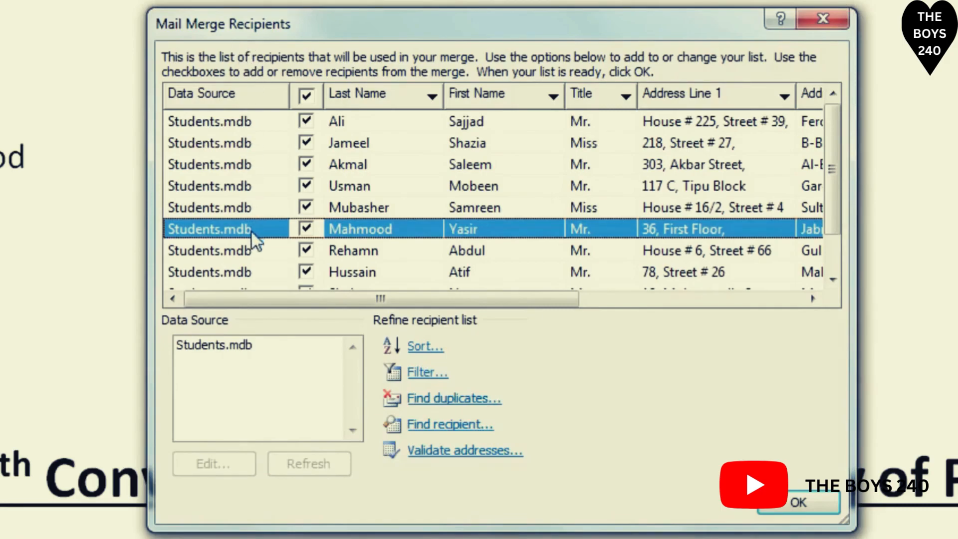
left_click(235, 250)
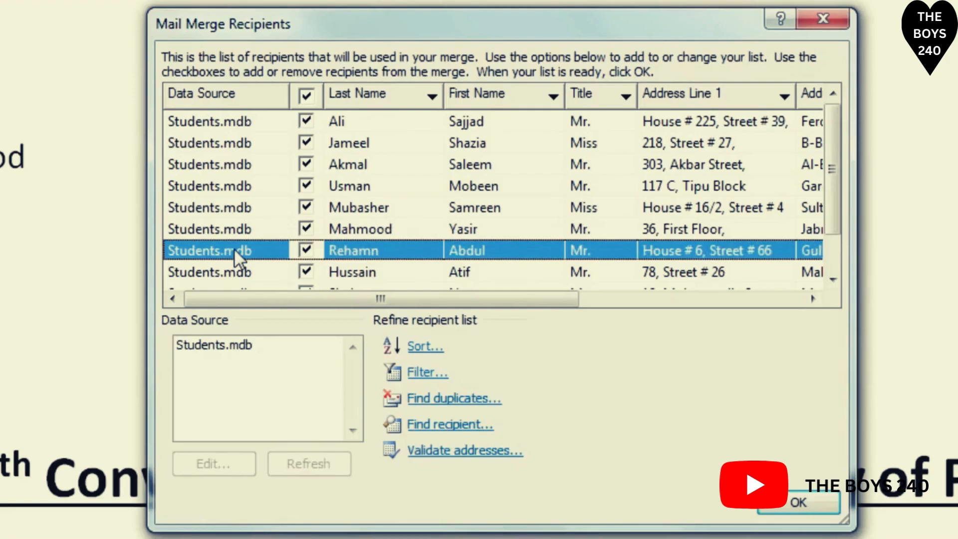
left_click(214, 345)
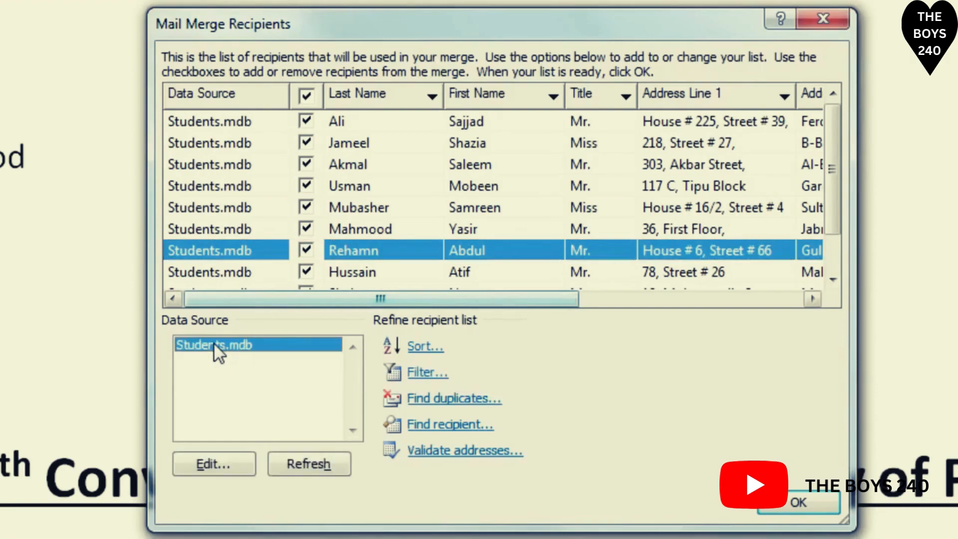
left_click(223, 469)
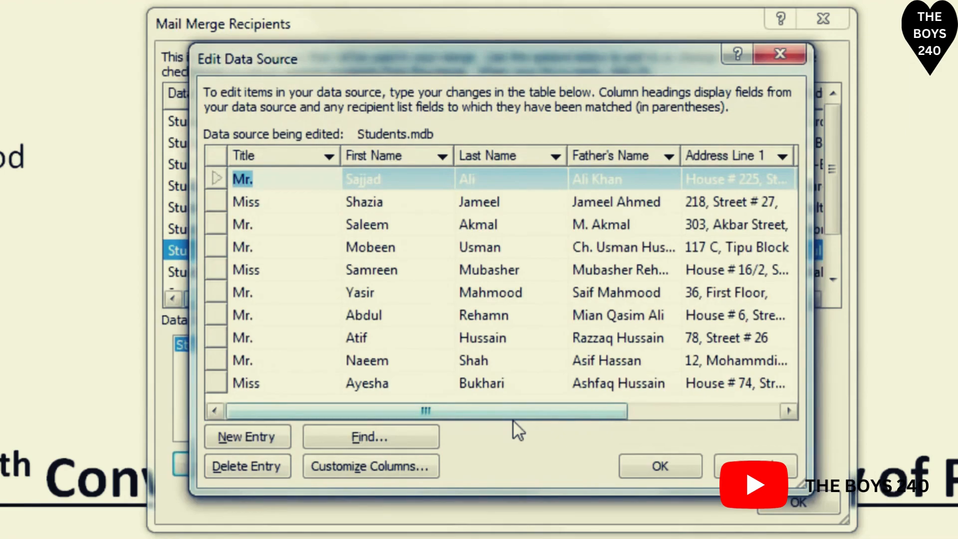
Step: Set the City of the seventh entry in the Students.mdb data source to Quetta
left_click_drag(494, 412, 661, 410)
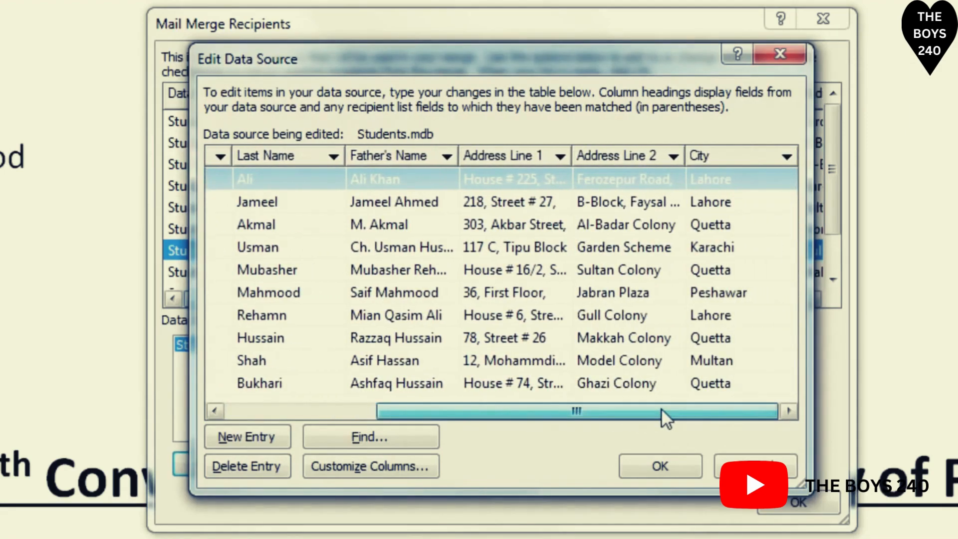
left_click(718, 316)
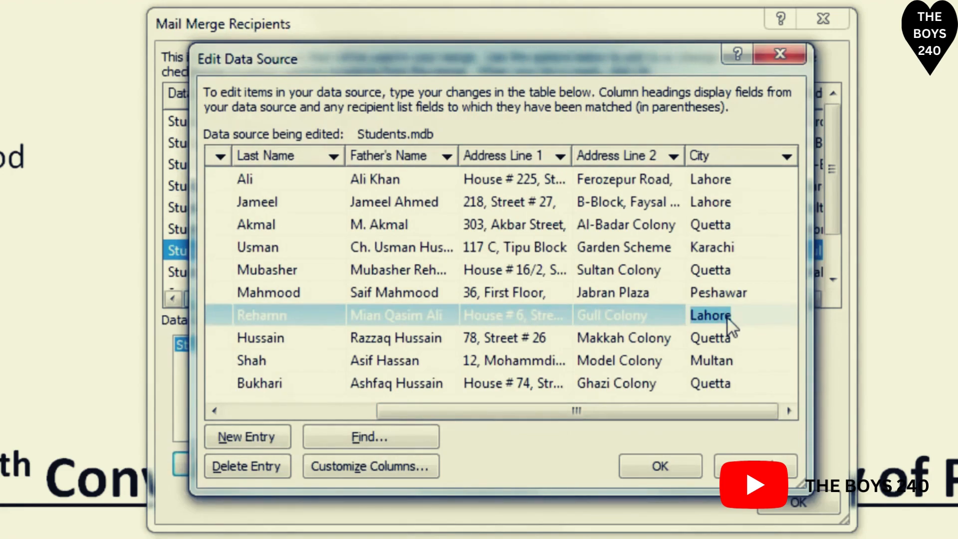
type("Quetta")
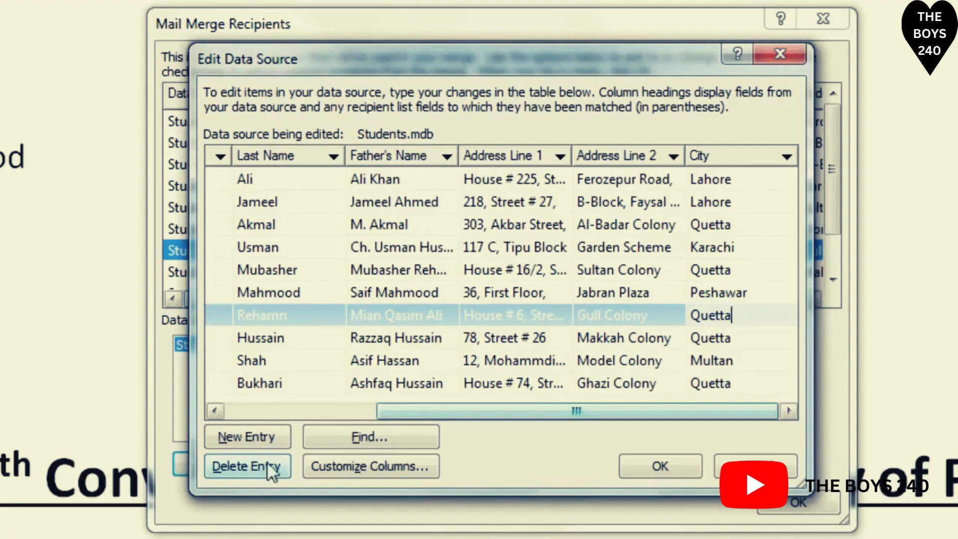
Step: Delete the ninth entry, the one just above the last, from the Students.mdb data source
left_click_drag(388, 412, 223, 408)
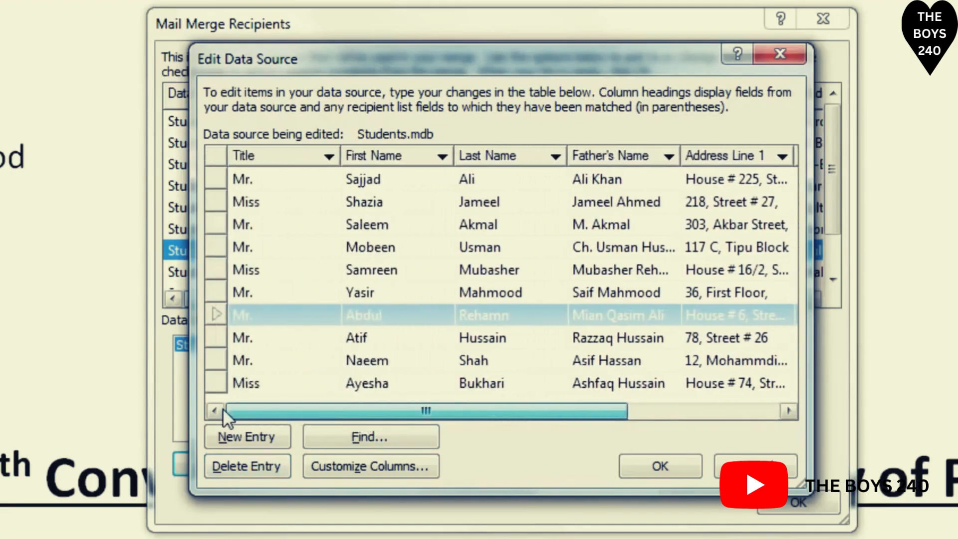
left_click(244, 358)
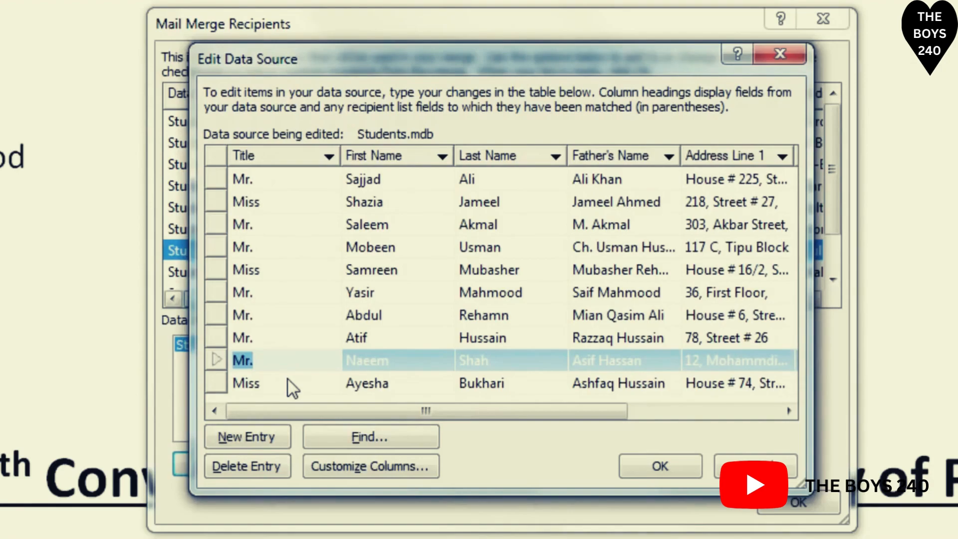
left_click(274, 469)
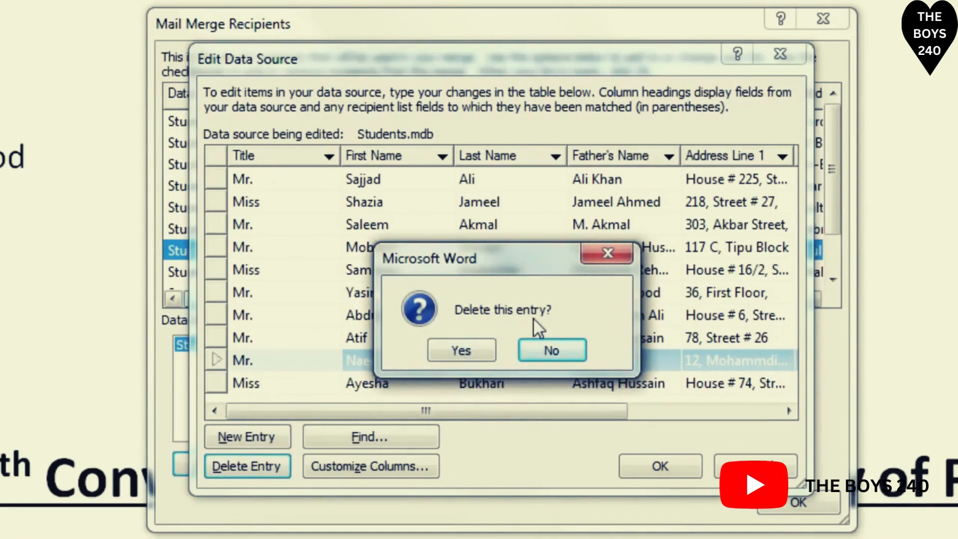
left_click(474, 350)
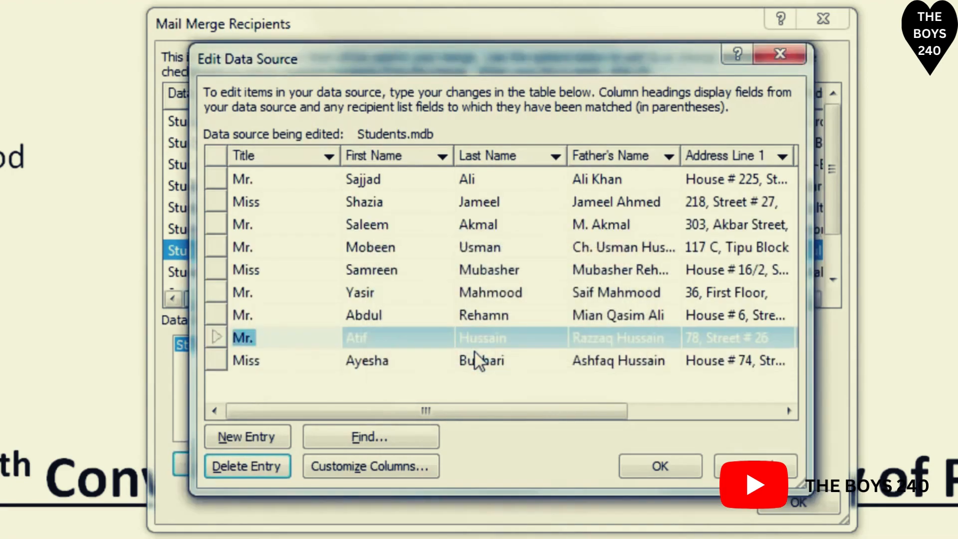
Step: Search all fields of the data source for the first entry's first name
left_click(363, 442)
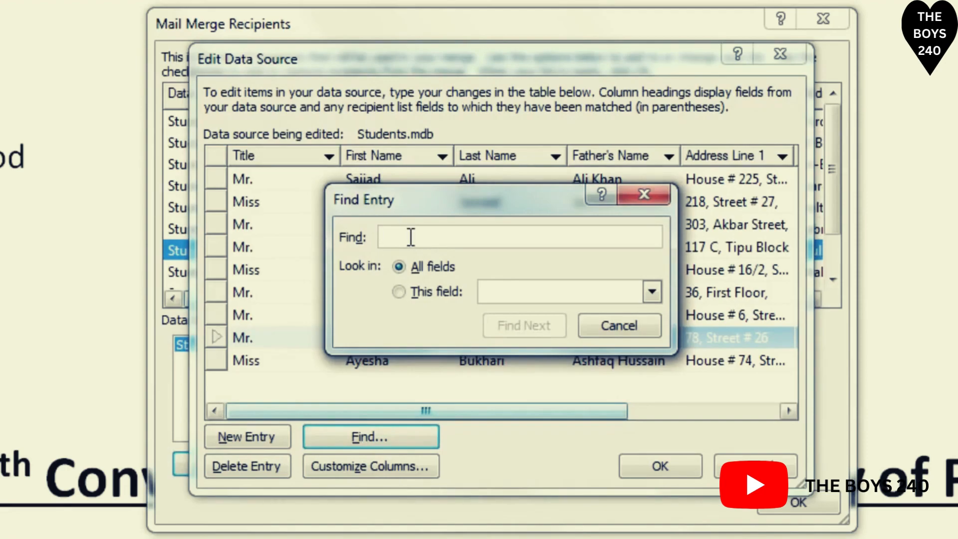
type("Sajjad")
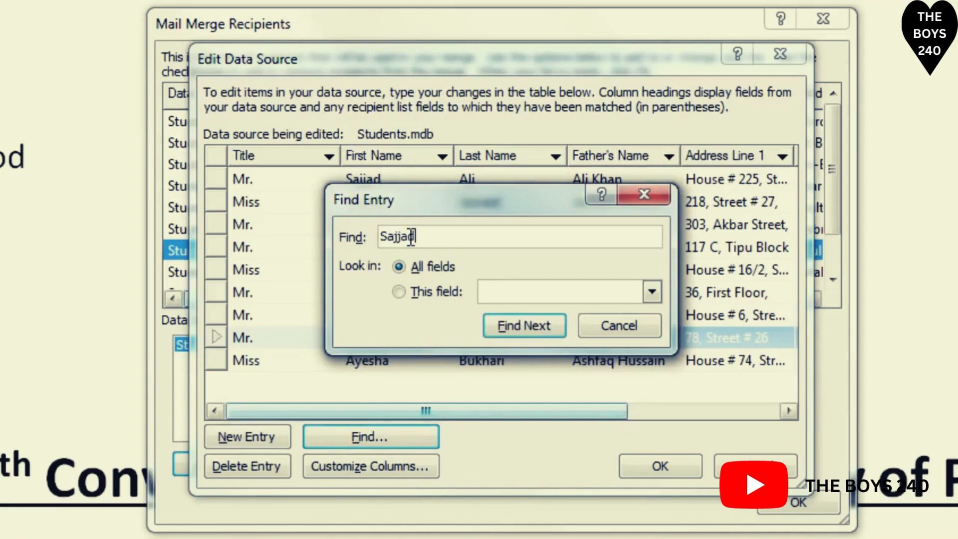
left_click(518, 324)
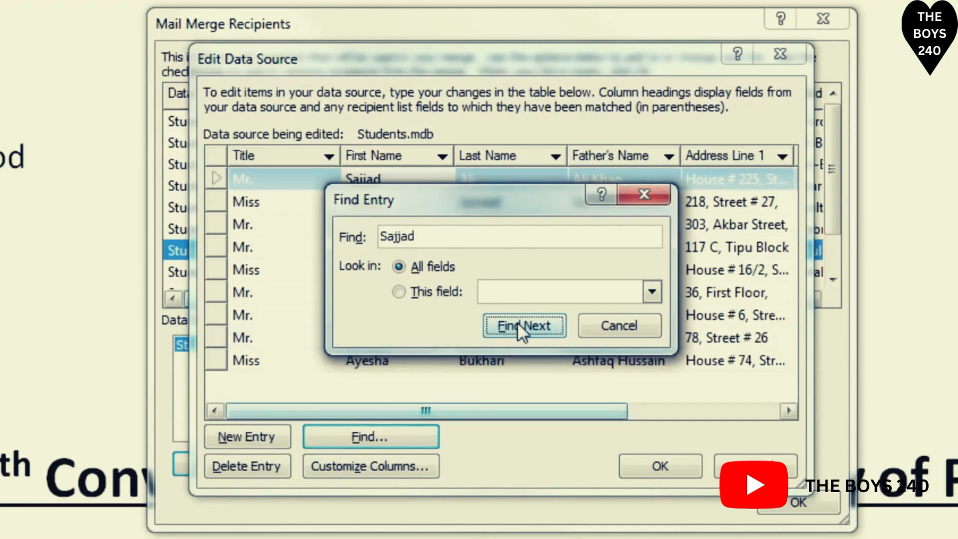
left_click_drag(511, 214, 508, 239)
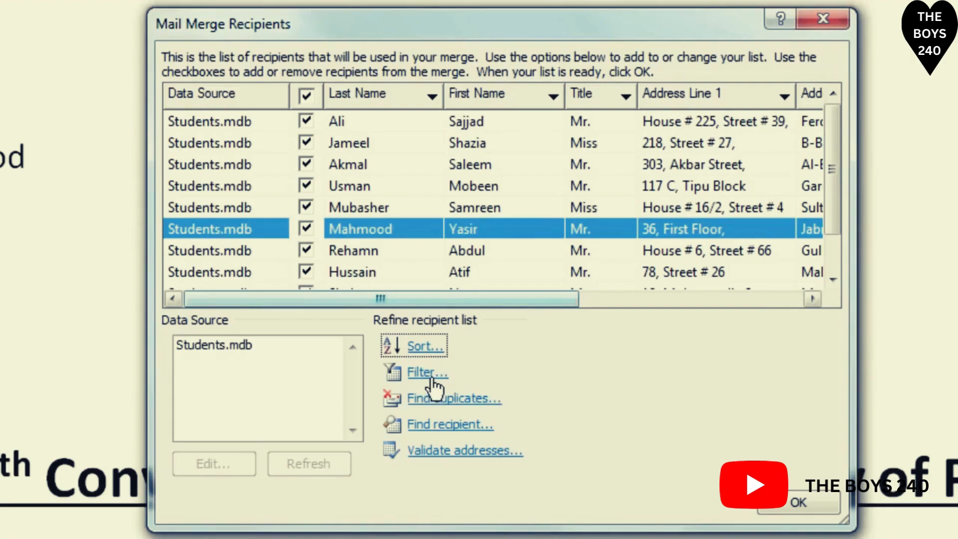
Step: Filter the mail merge recipients to those whose City is equal to Quetta
left_click(430, 378)
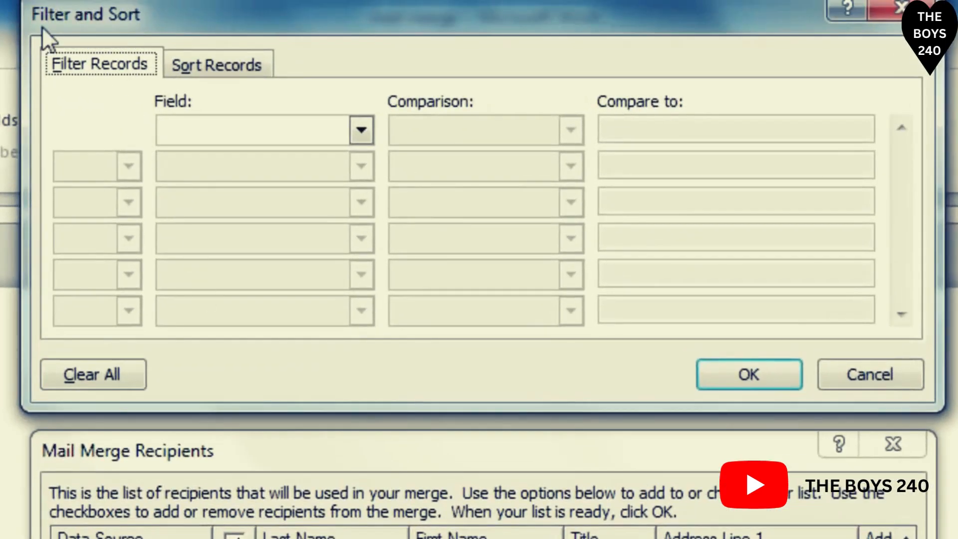
left_click_drag(218, 19, 216, 35)
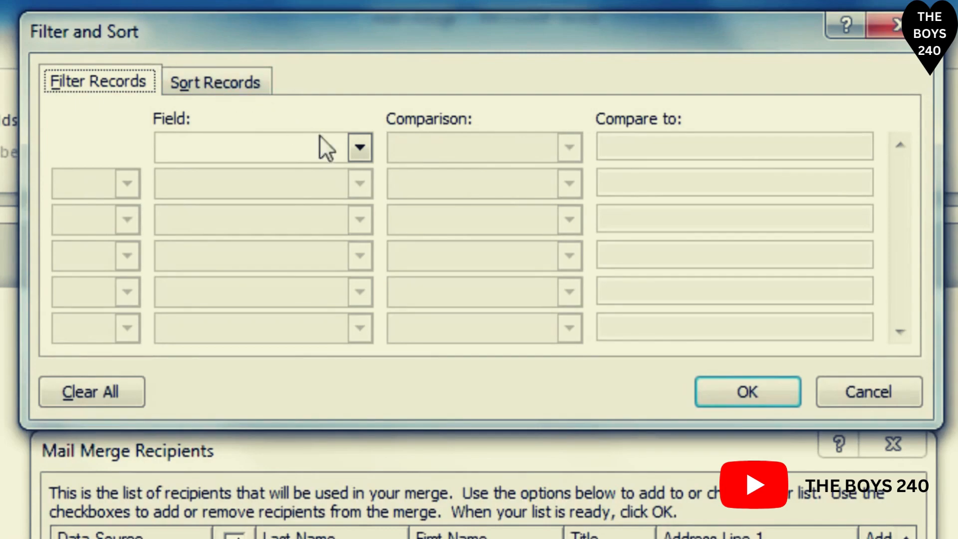
left_click(360, 147)
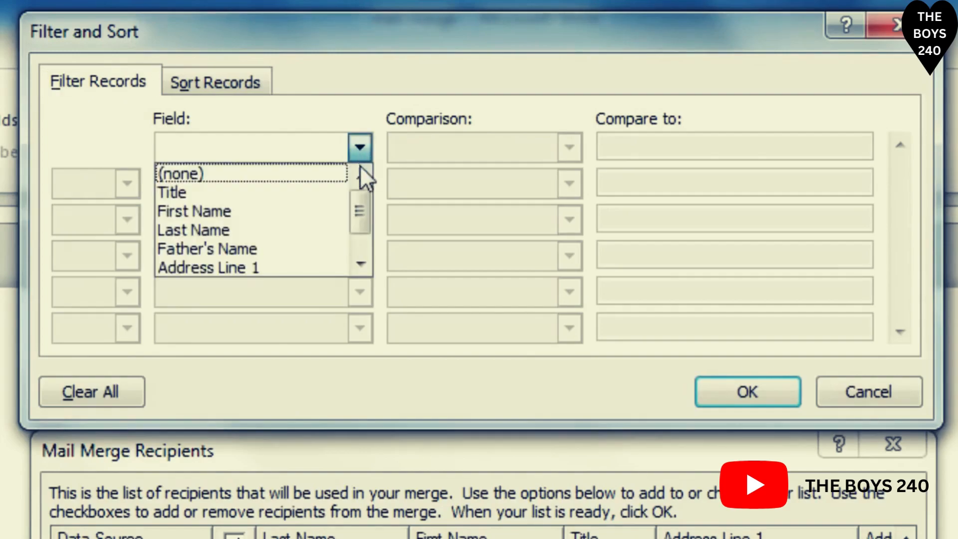
left_click_drag(359, 214, 358, 247)
left_click(199, 269)
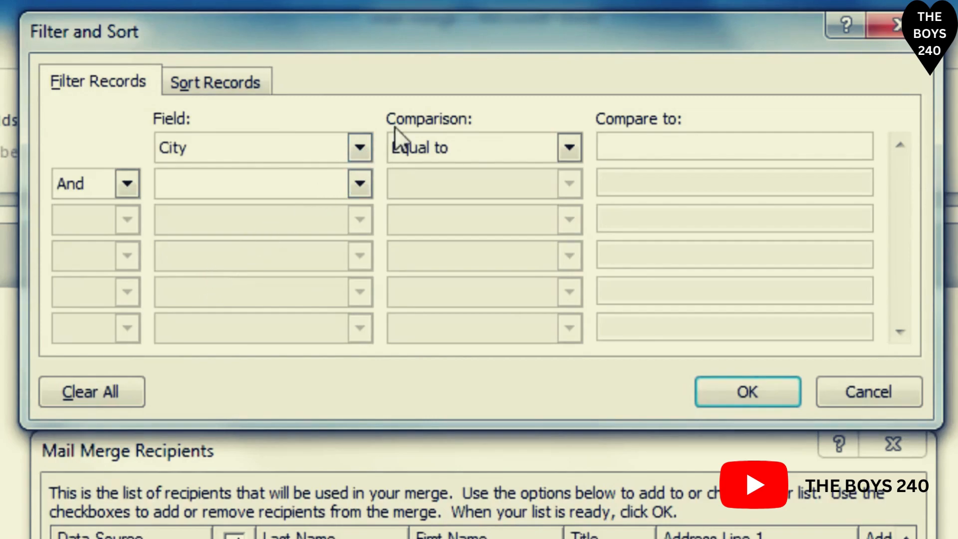
left_click(570, 148)
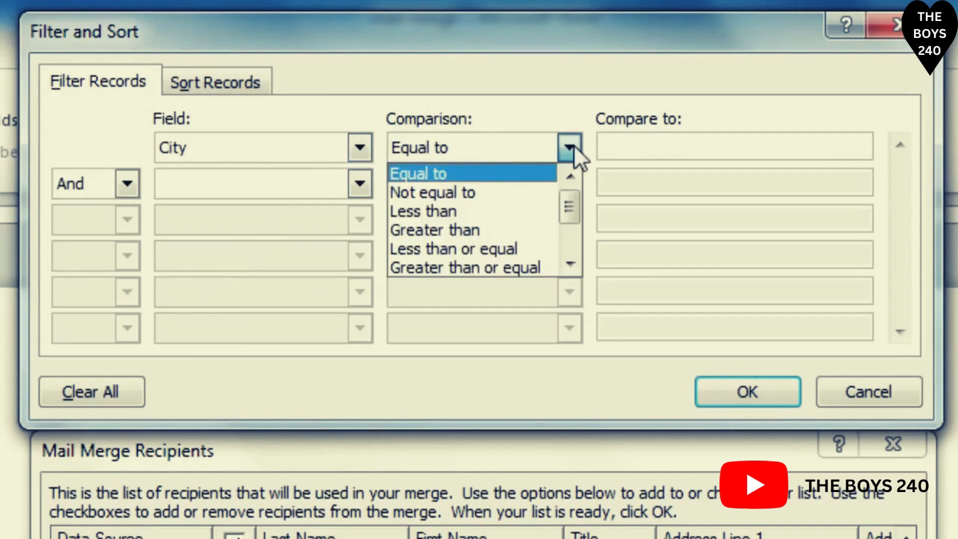
left_click(418, 179)
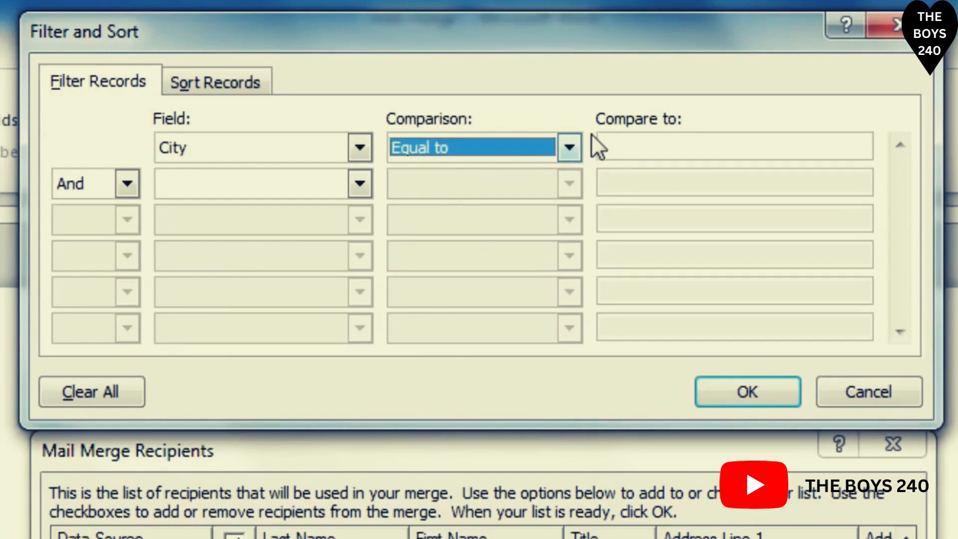
left_click(653, 146)
type("Quetta")
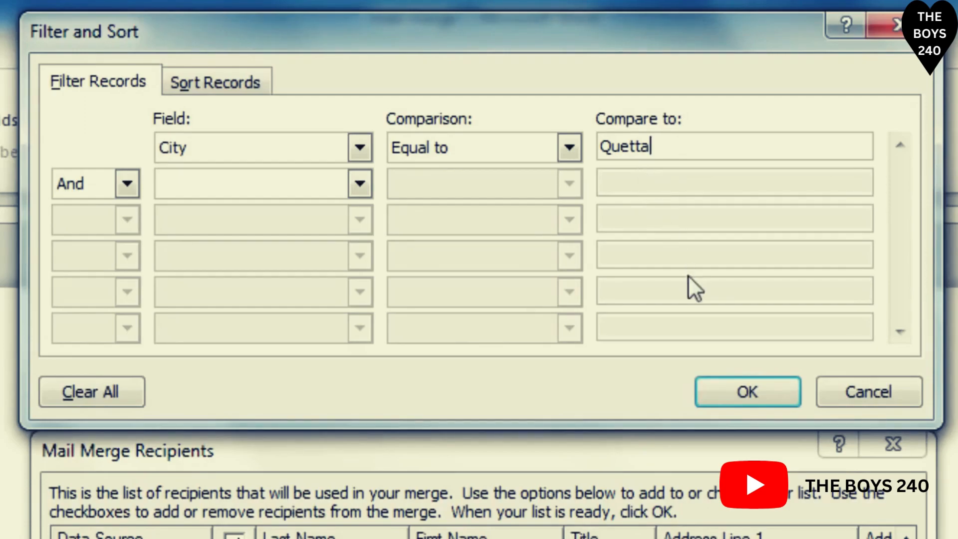
left_click(760, 397)
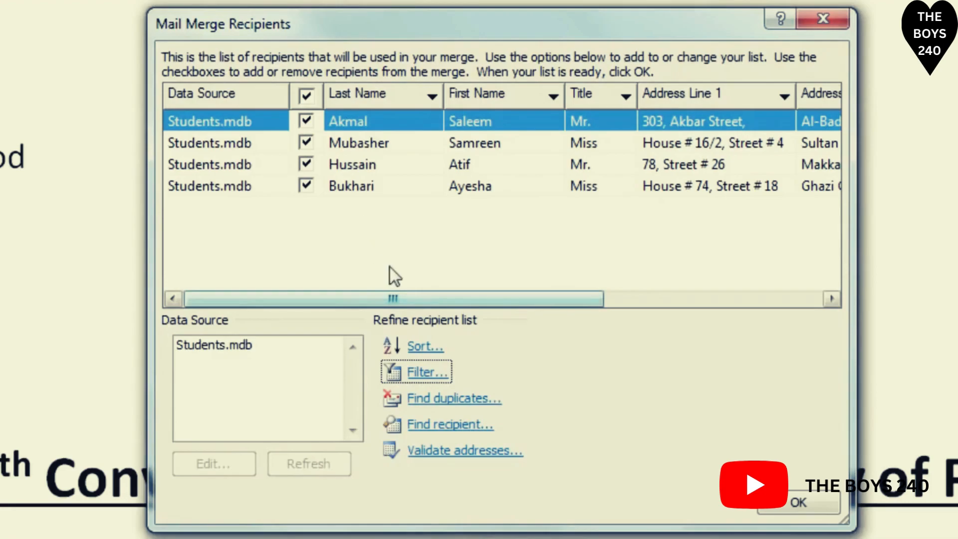
Step: Clear the filter on the City column so all recipients are listed
left_click_drag(440, 301, 664, 298)
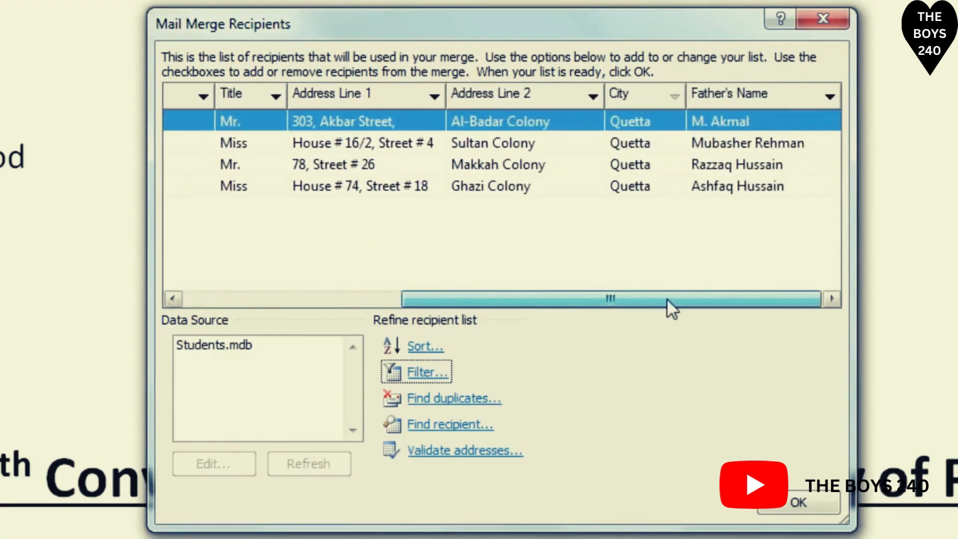
left_click(675, 98)
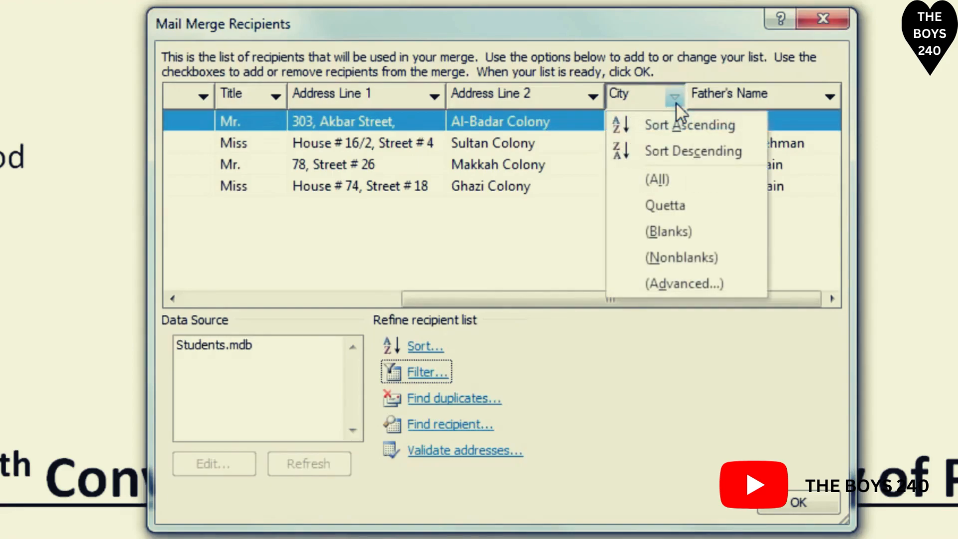
left_click(661, 181)
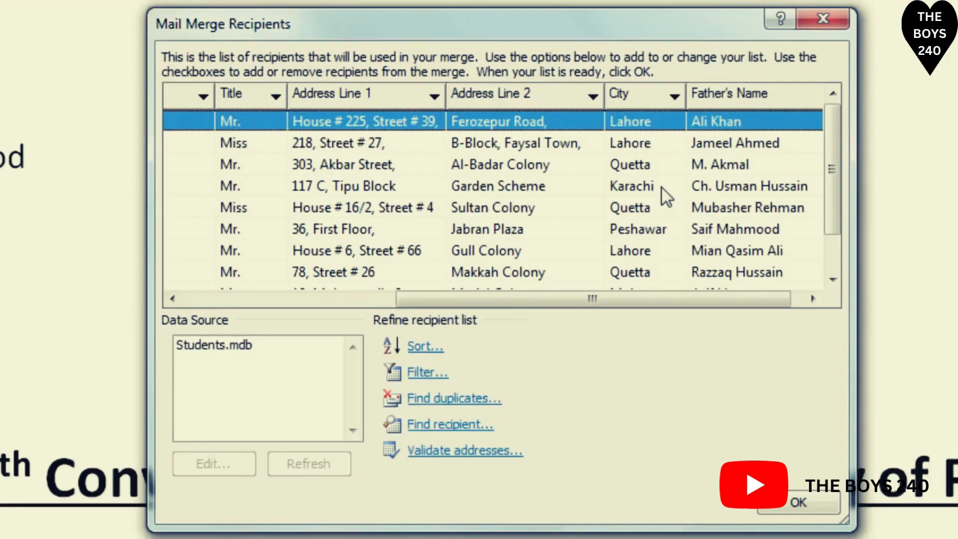
Step: Sort the recipient list by City in descending order
left_click(643, 97)
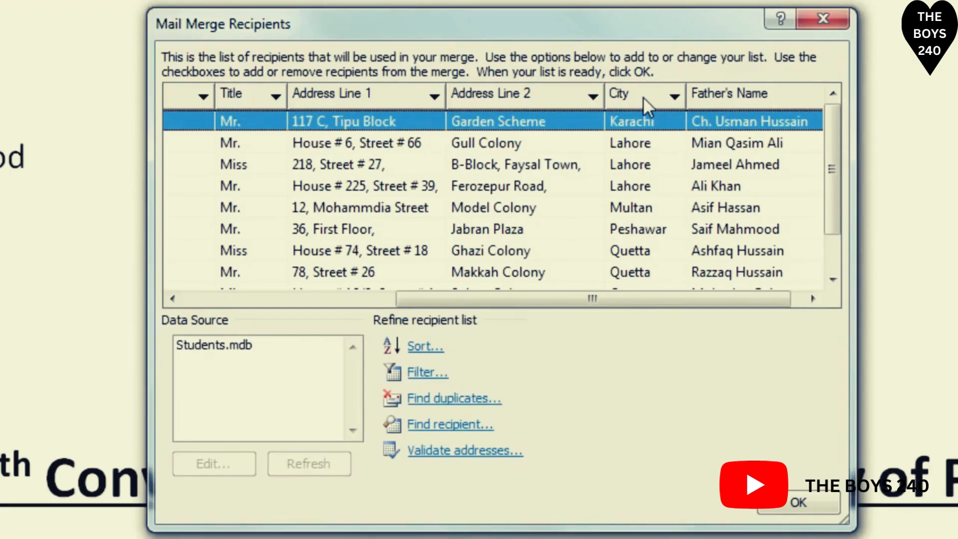
left_click(643, 97)
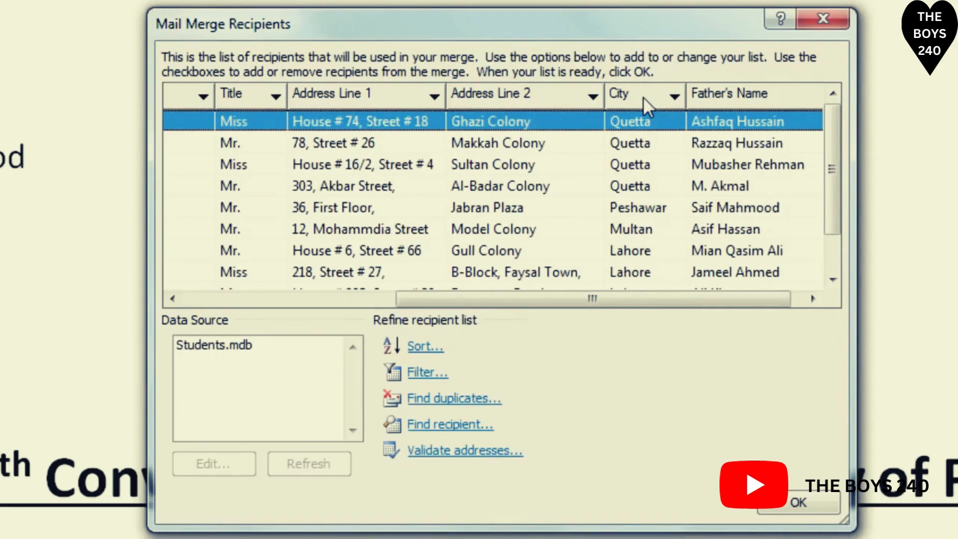
left_click(643, 97)
left_click(643, 97)
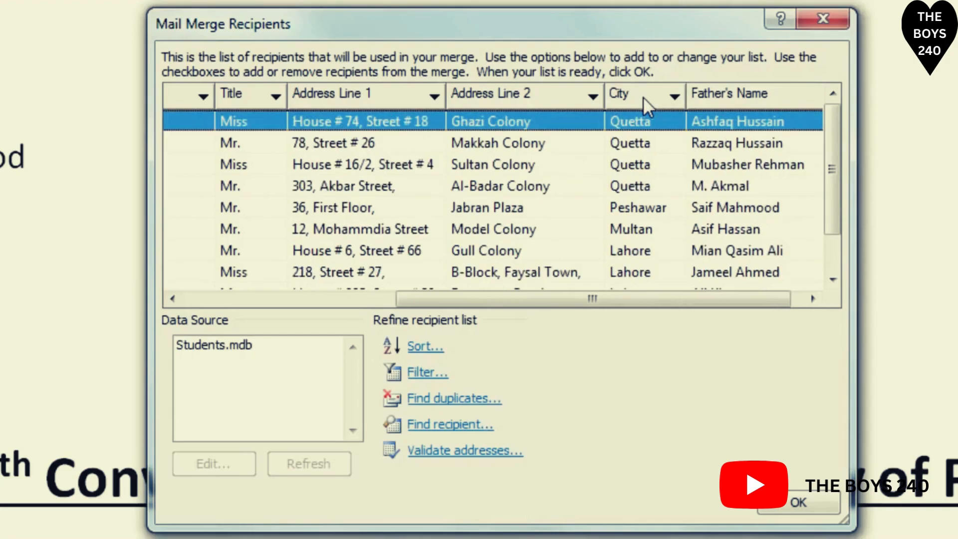
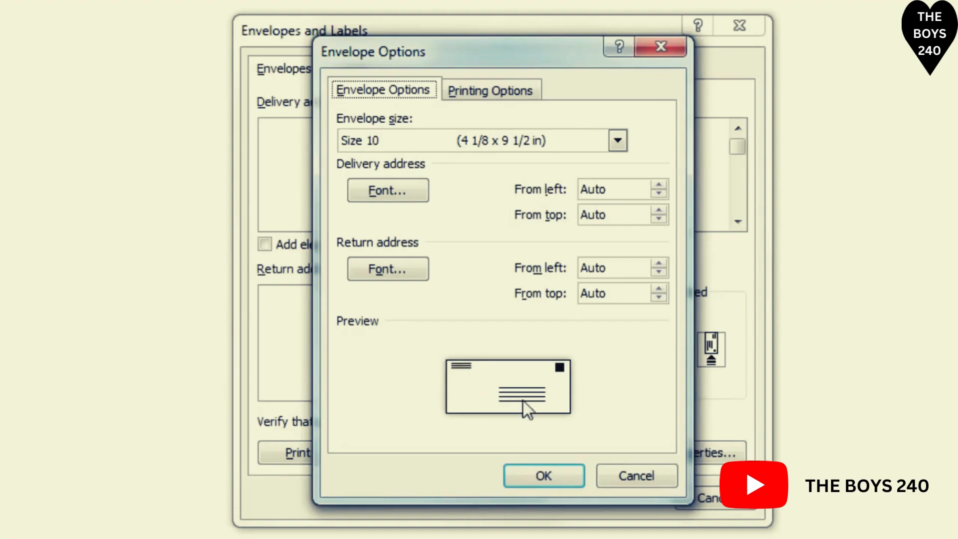
Step: Add a blank Size 10 envelope to the document and place the cursor in its delivery address area
left_click(546, 482)
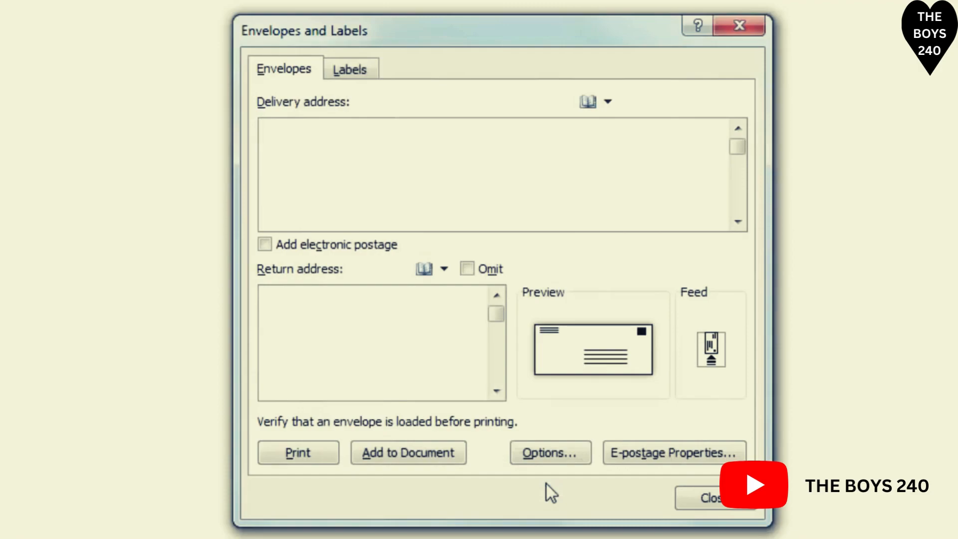
left_click(408, 457)
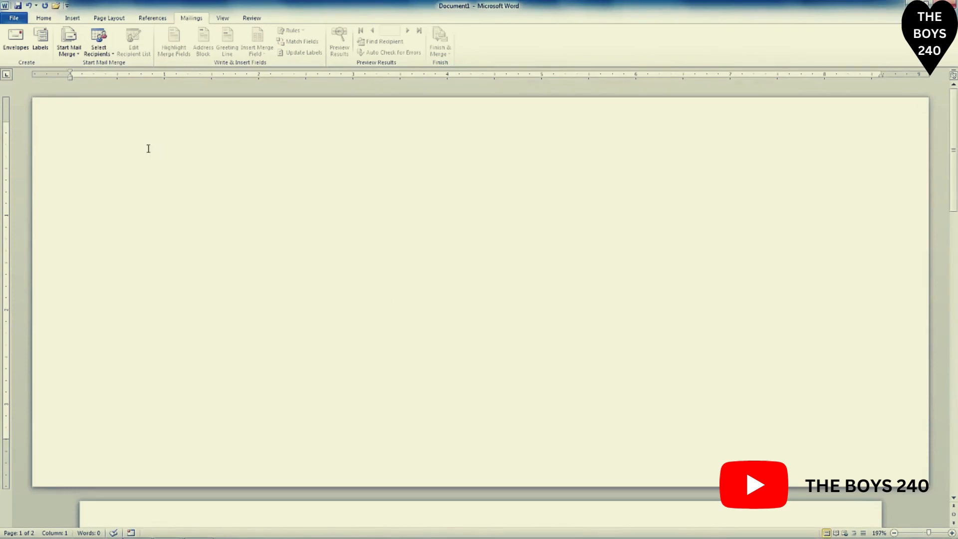
left_click(79, 145)
left_click(440, 316)
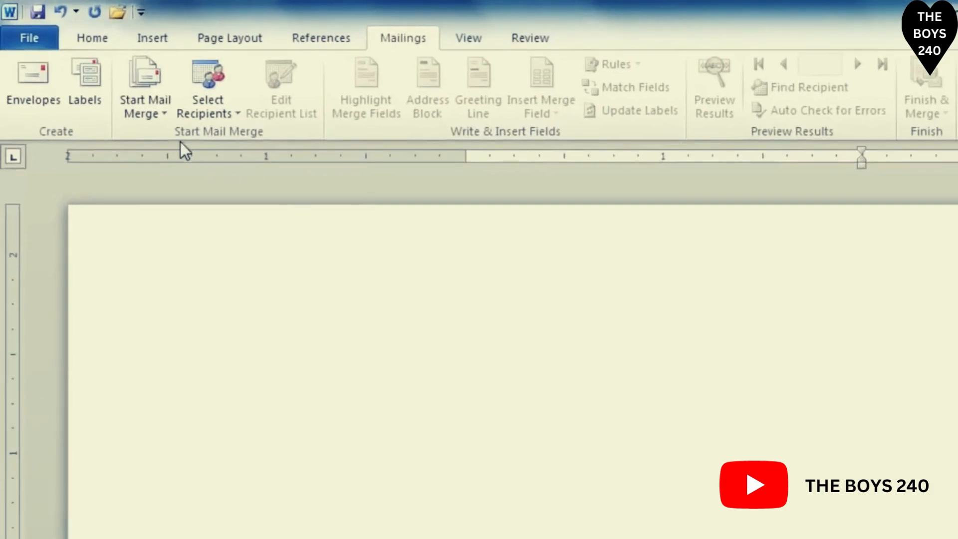
Step: Attach the existing Students database from the My Data Sources folder in Documents as the envelope's recipient list
left_click(213, 120)
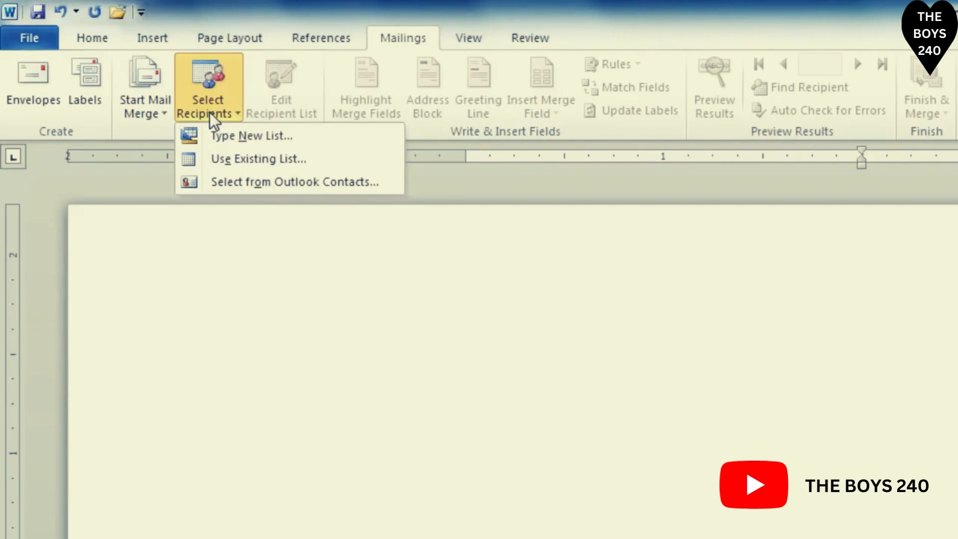
left_click(248, 159)
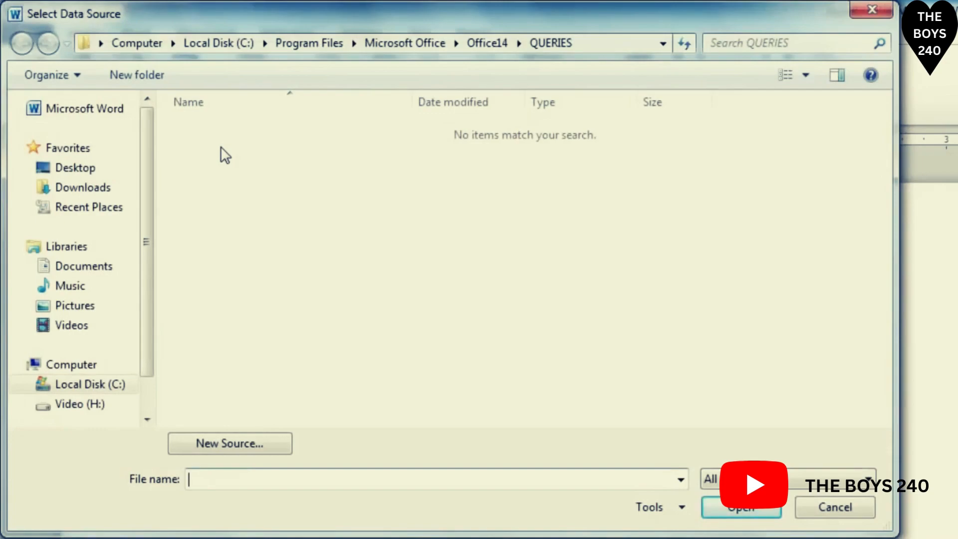
left_click(102, 267)
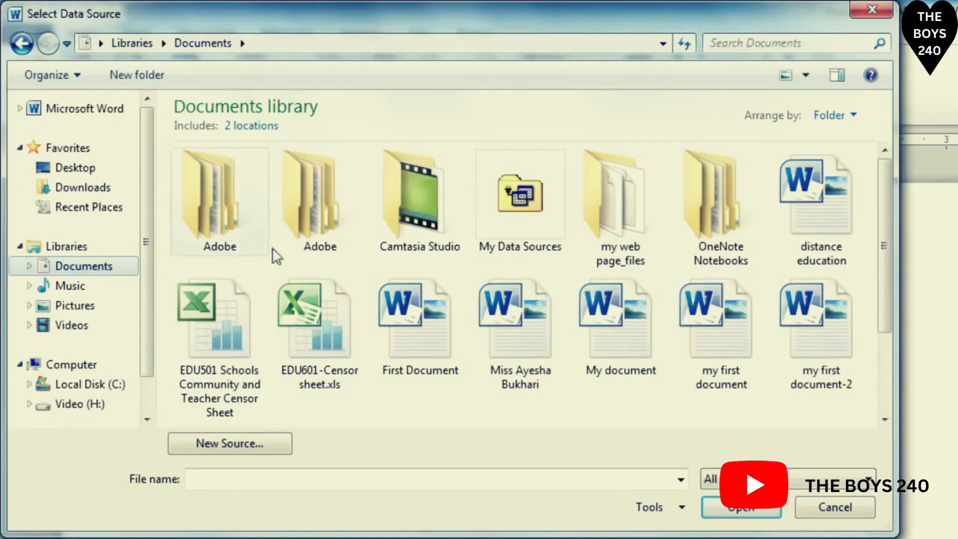
left_click(529, 245)
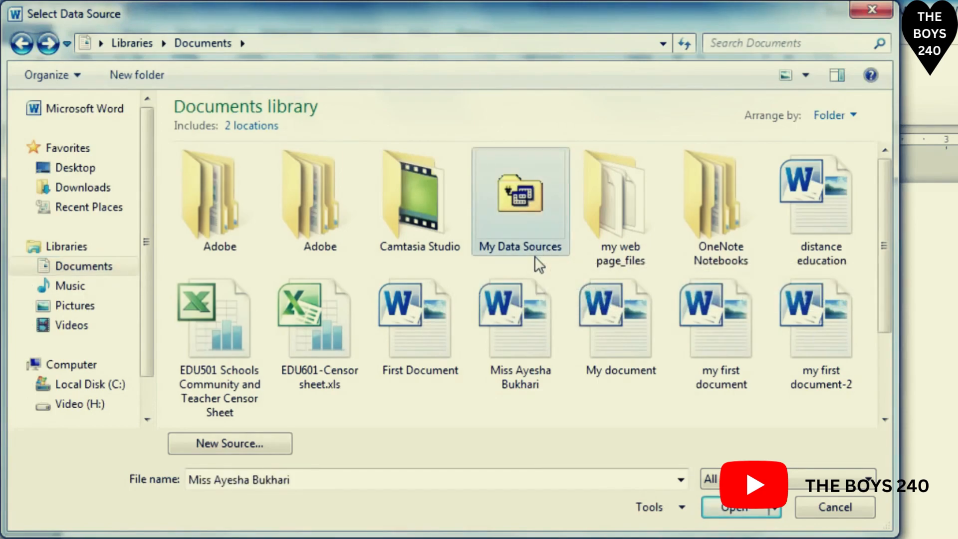
left_click(738, 514)
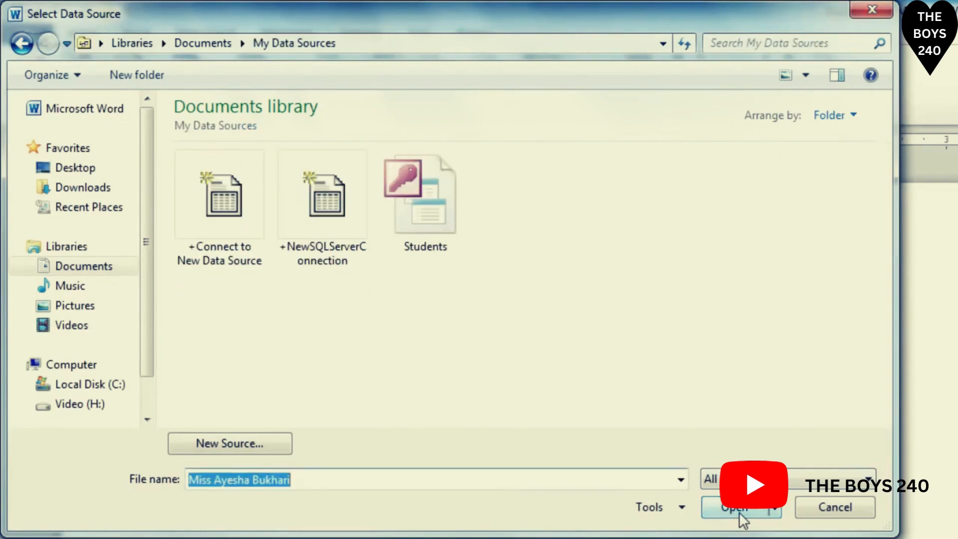
left_click(425, 251)
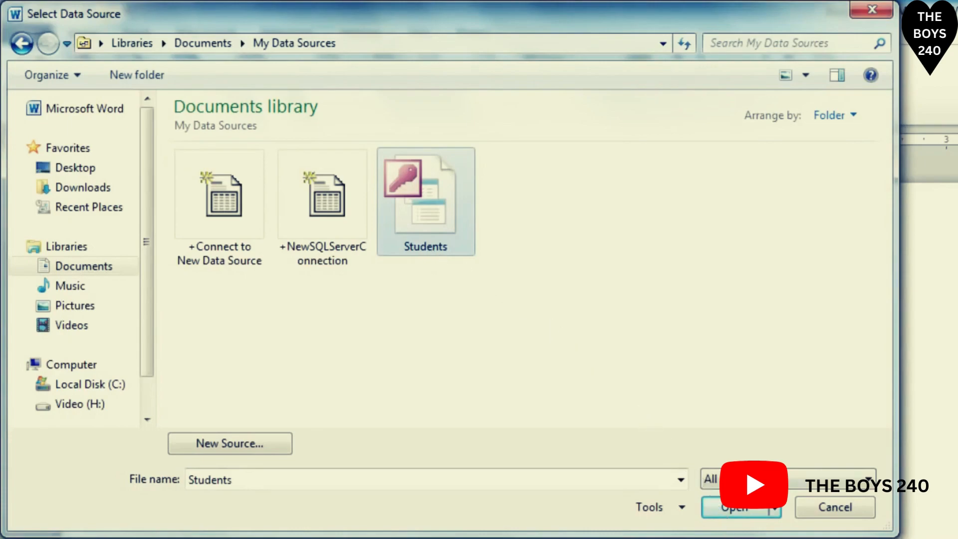
left_click(747, 518)
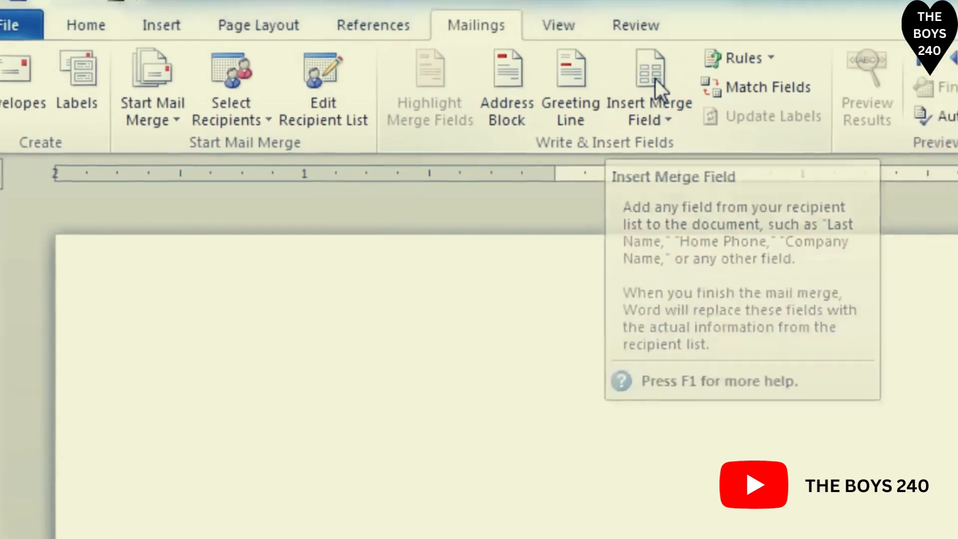
Step: Insert the Title, First Name and Last Name merge fields in the envelope's delivery address area
left_click(695, 100)
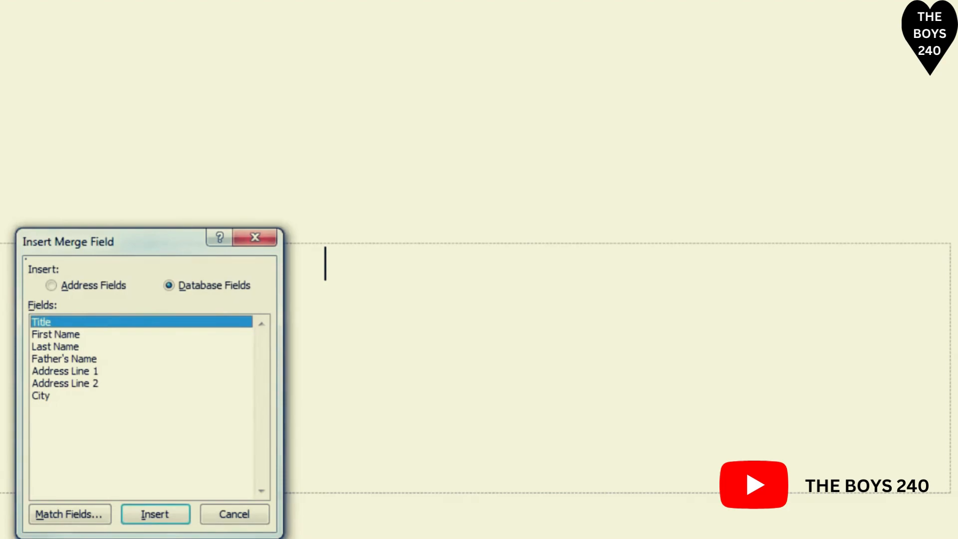
left_click(153, 519)
left_click(60, 335)
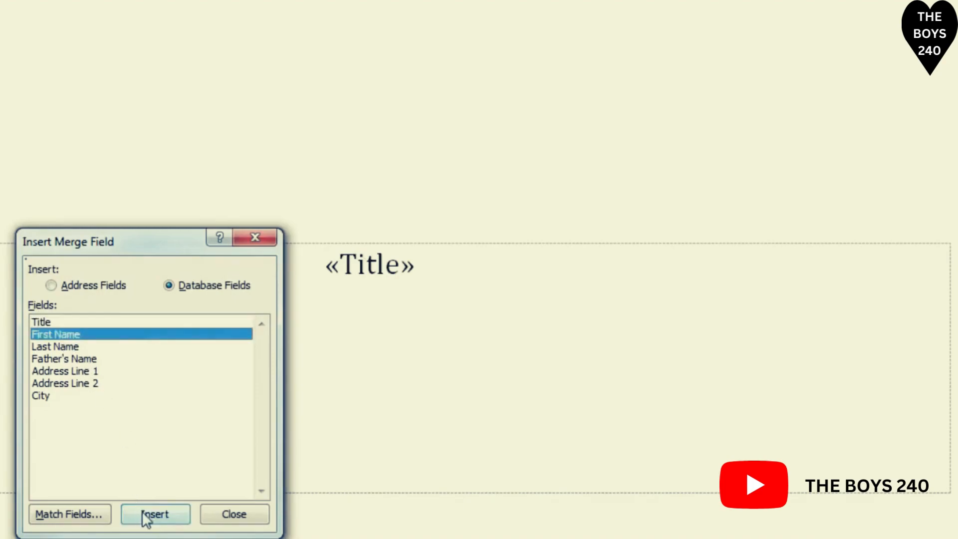
left_click(144, 514)
left_click(70, 346)
left_click(170, 514)
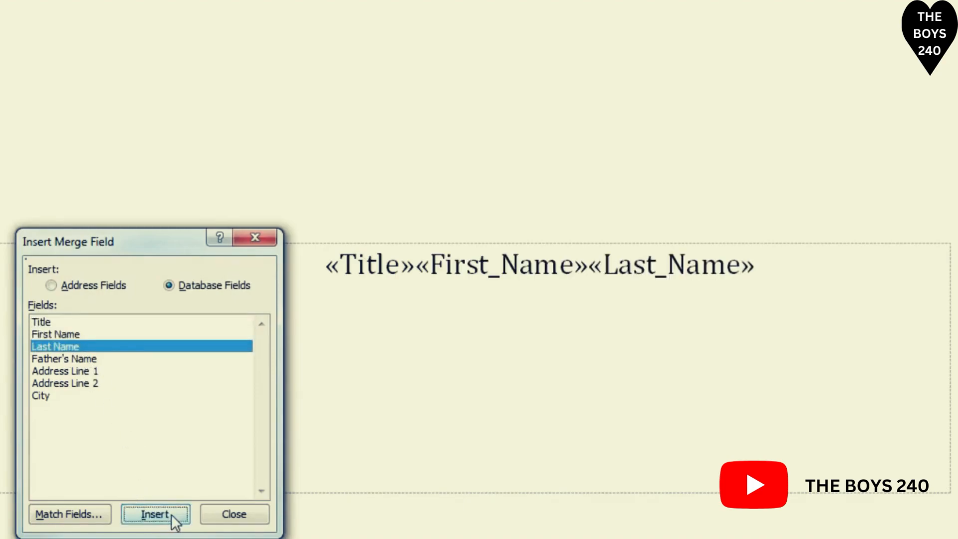
Step: Add the Address Line 1, Address Line 2 and City merge fields after the name fields on the envelope
left_click(78, 371)
left_click(154, 516)
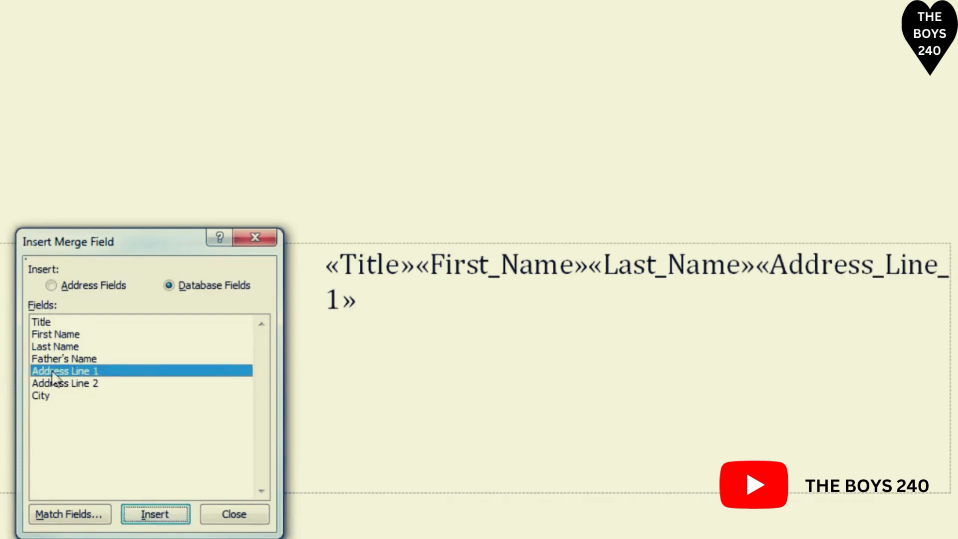
left_click(61, 383)
left_click(157, 520)
left_click(40, 397)
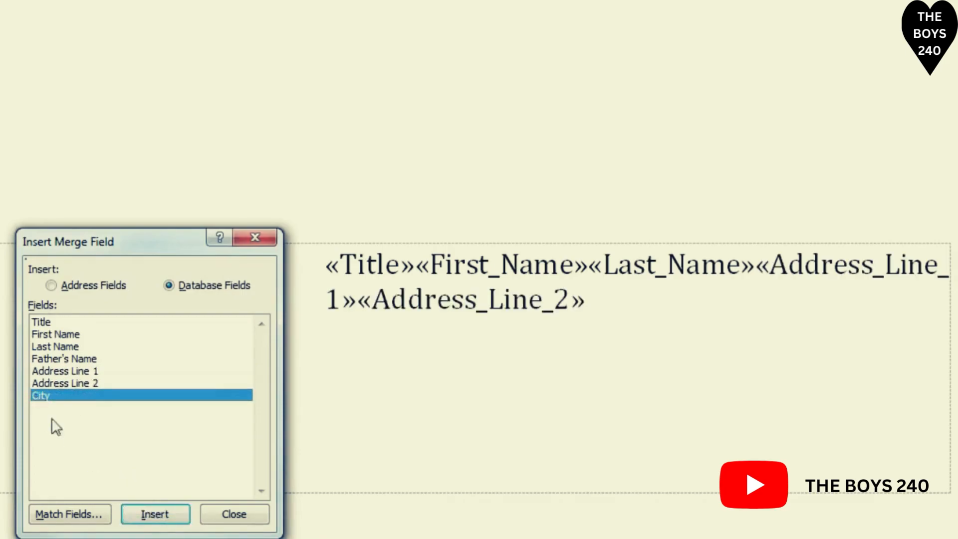